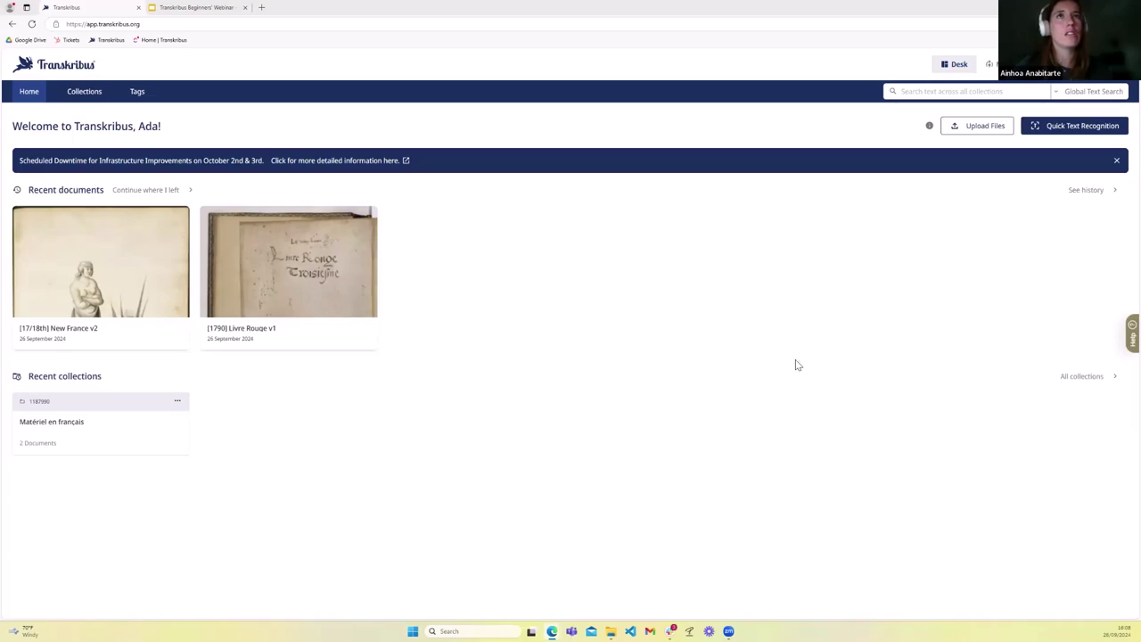
- Look through the interface languages offered in the account options, keeping the current one
{"action": "left_click", "coordinate": [1025, 64]}
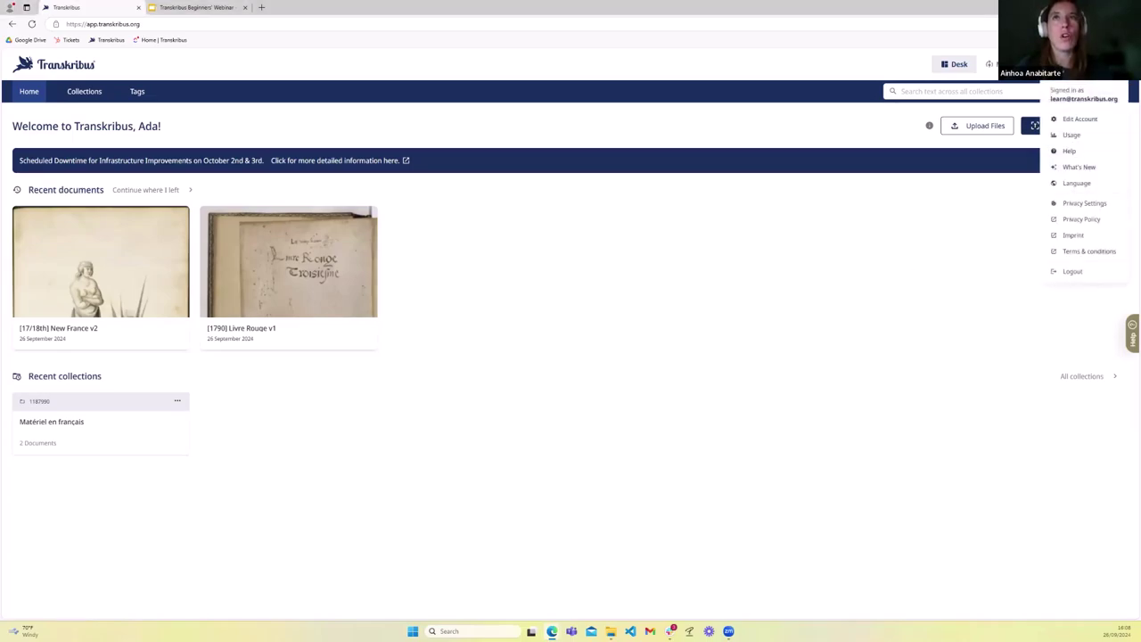
{"action": "left_click", "coordinate": [1077, 184]}
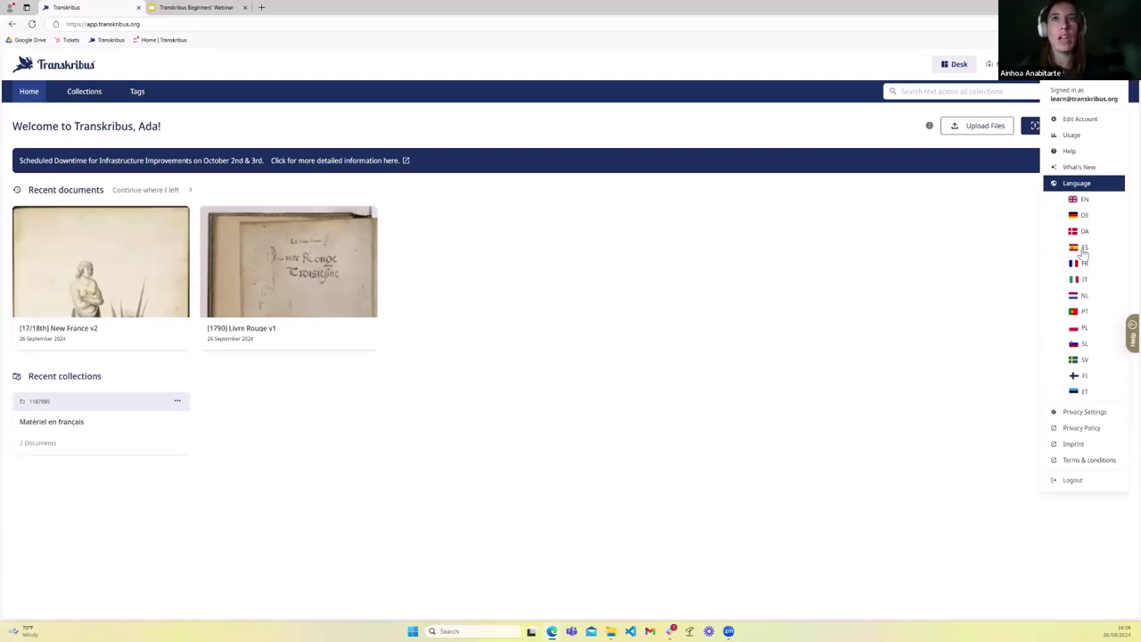
{"action": "left_click", "coordinate": [999, 157]}
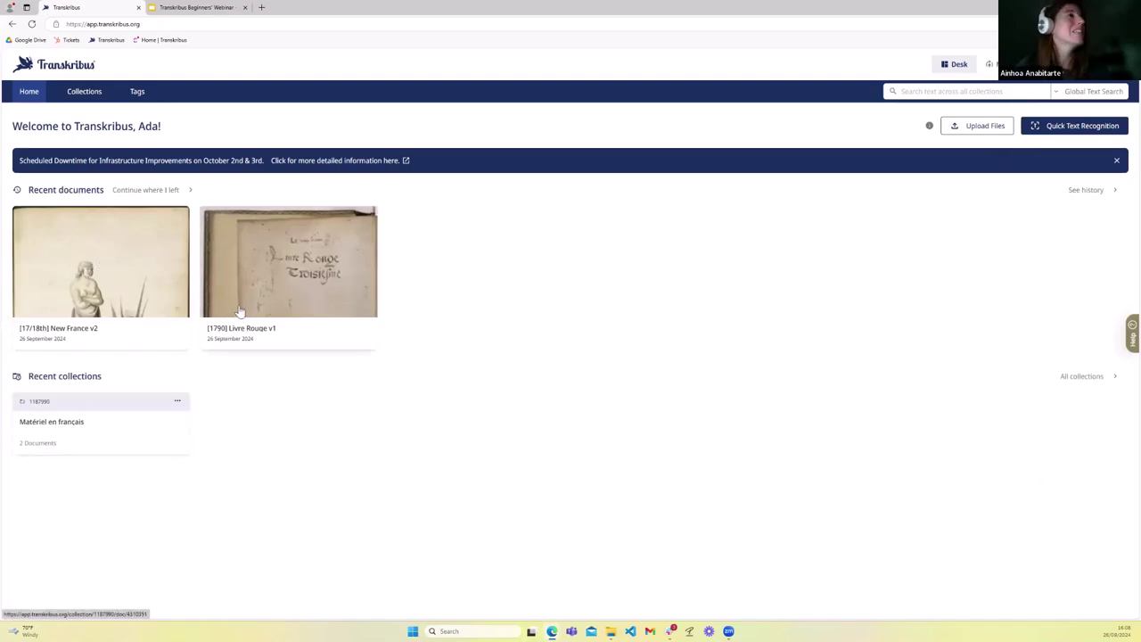
- Create a new collection named "Webinaire de base (FR)"
{"action": "left_click", "coordinate": [83, 93]}
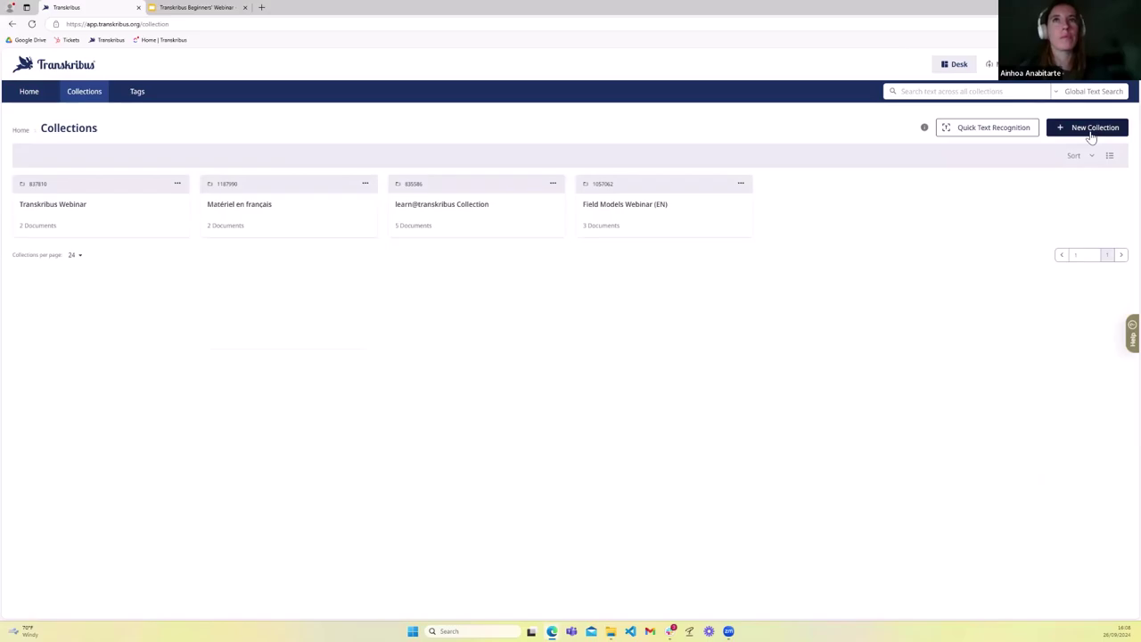
{"action": "left_click", "coordinate": [1091, 132]}
{"action": "left_click", "coordinate": [513, 339]}
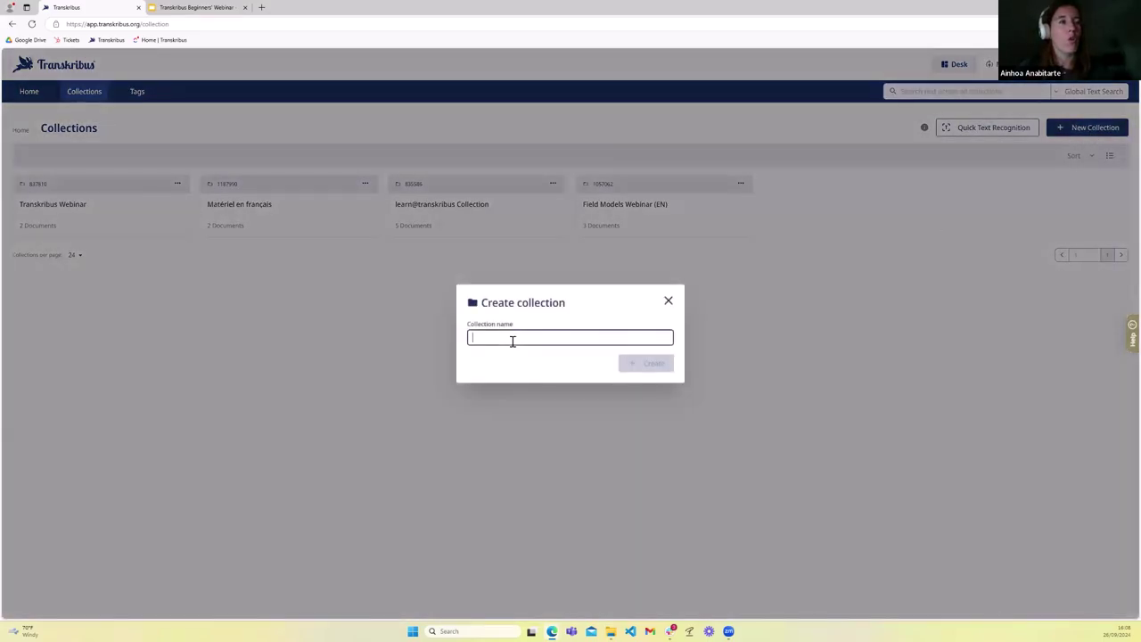
{"action": "type", "text": "Webinaire de base (FR)"}
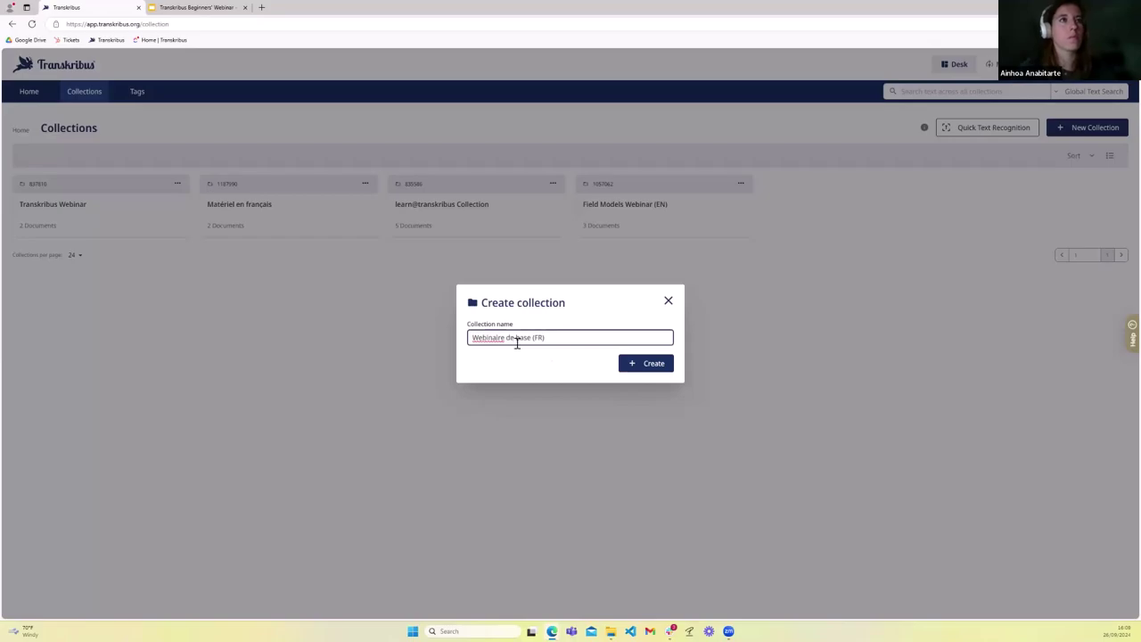
{"action": "left_click", "coordinate": [647, 362]}
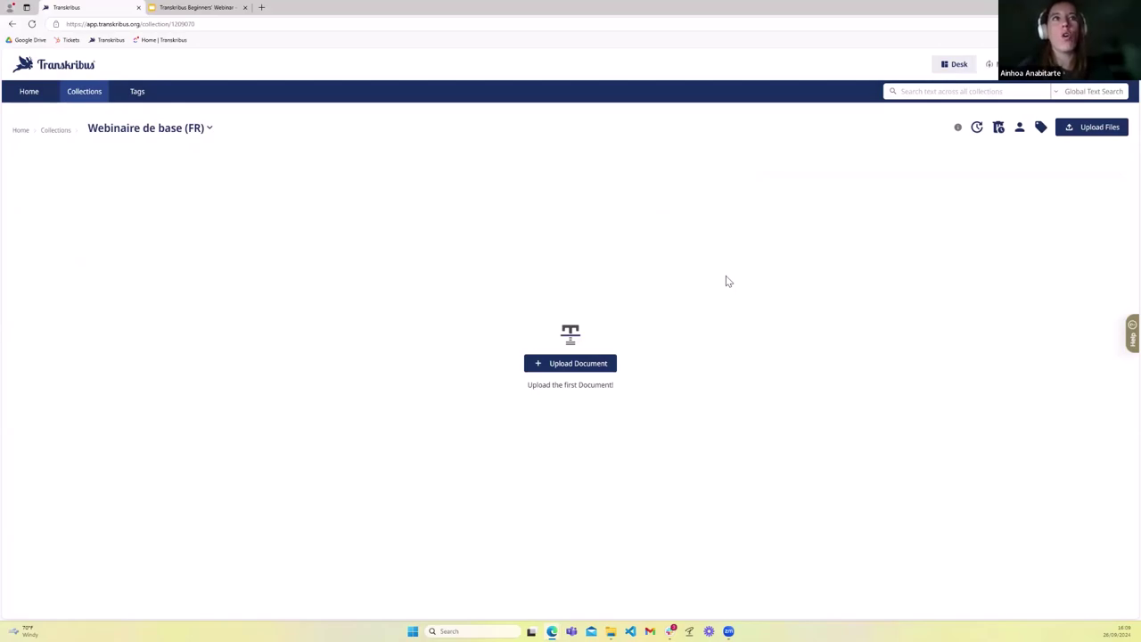
- Upload the images Page1.jpg to Page8.jpg to the new collection as a document titled "Document d'exemple"
{"action": "left_click", "coordinate": [1081, 130]}
{"action": "left_click", "coordinate": [755, 106]}
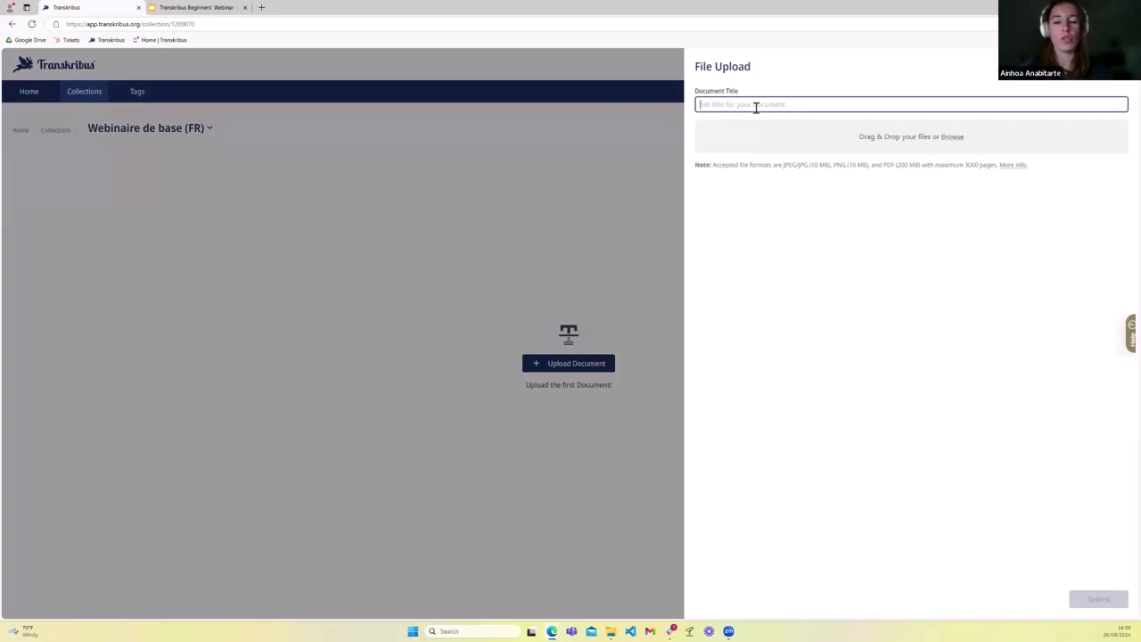
{"action": "type", "text": "DOc"}
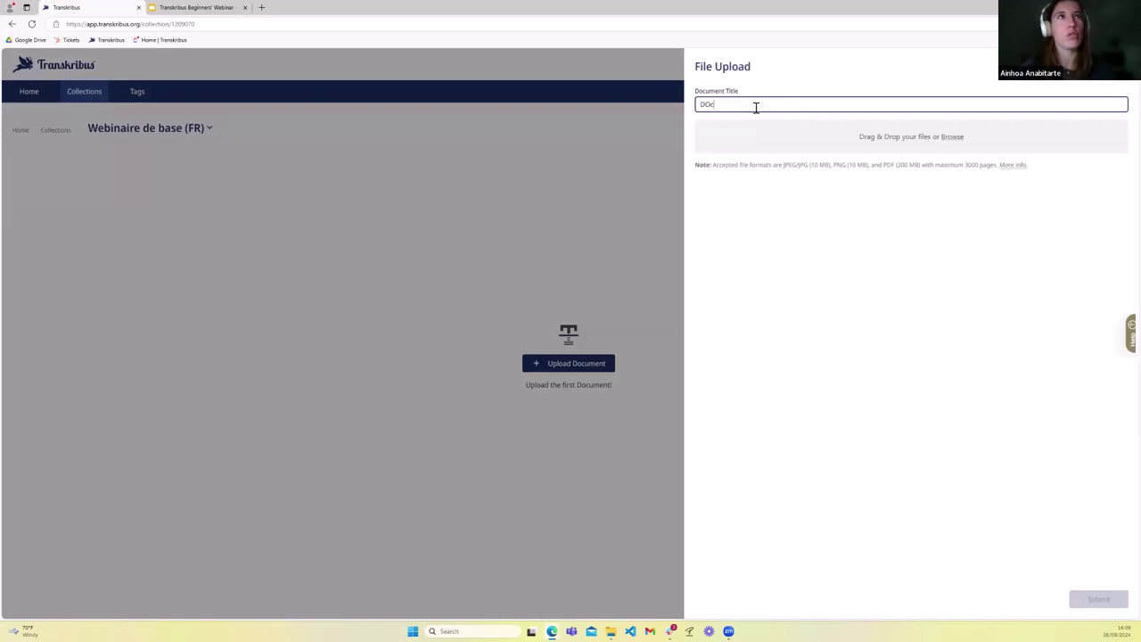
{"action": "type", "text": "ument d'exemple"}
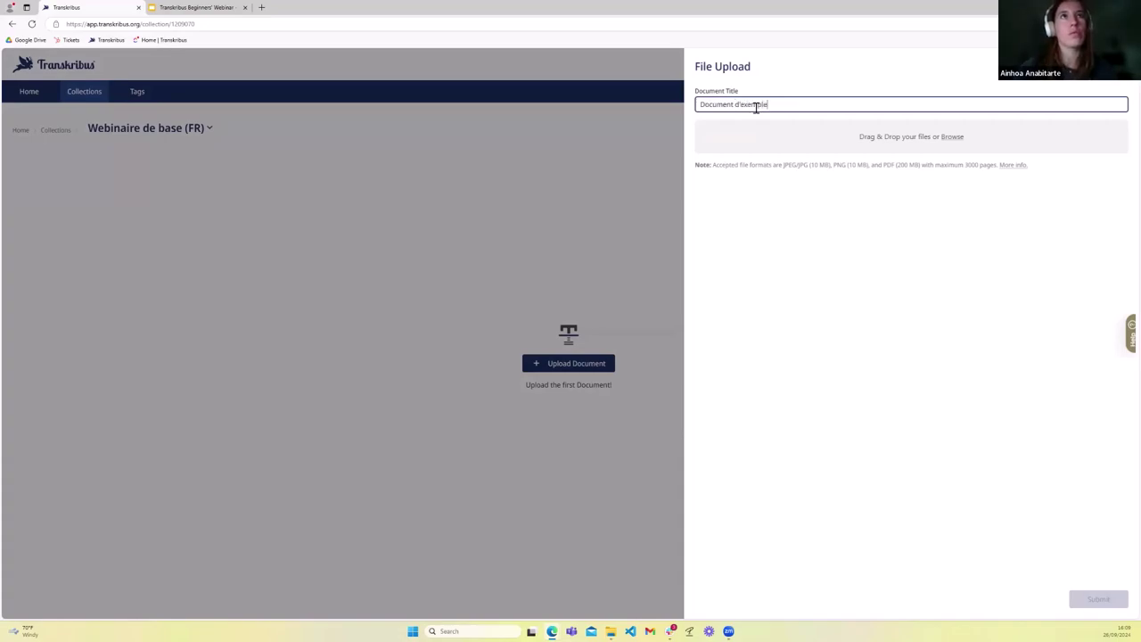
{"action": "left_click", "coordinate": [951, 137]}
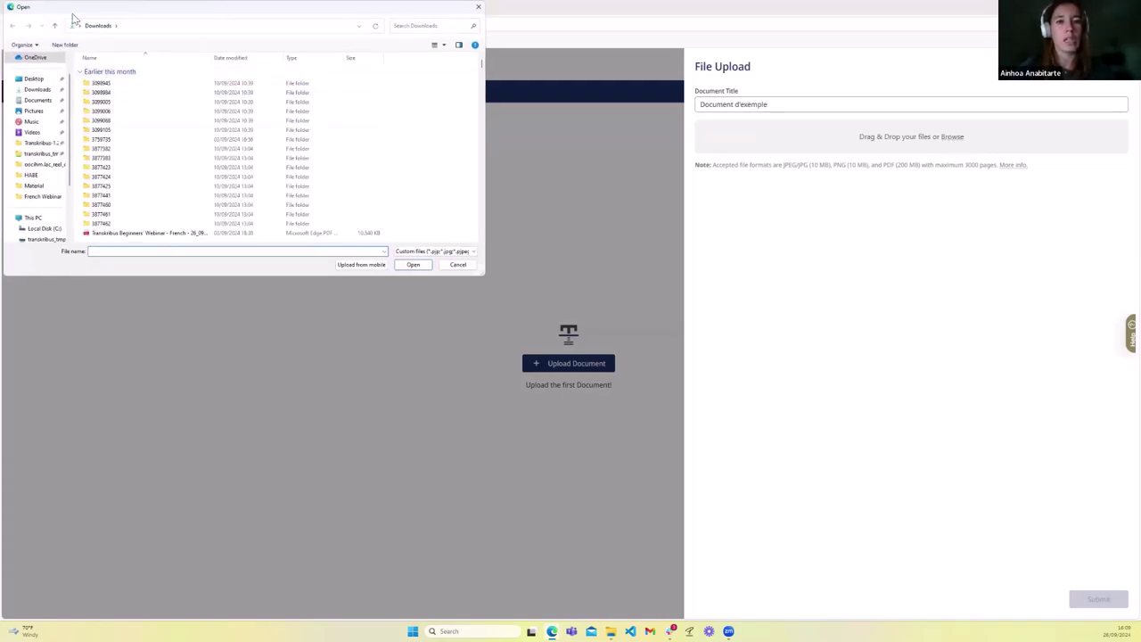
{"action": "left_click_drag", "start_coordinate": [74, 18], "coordinate": [0, 18]}
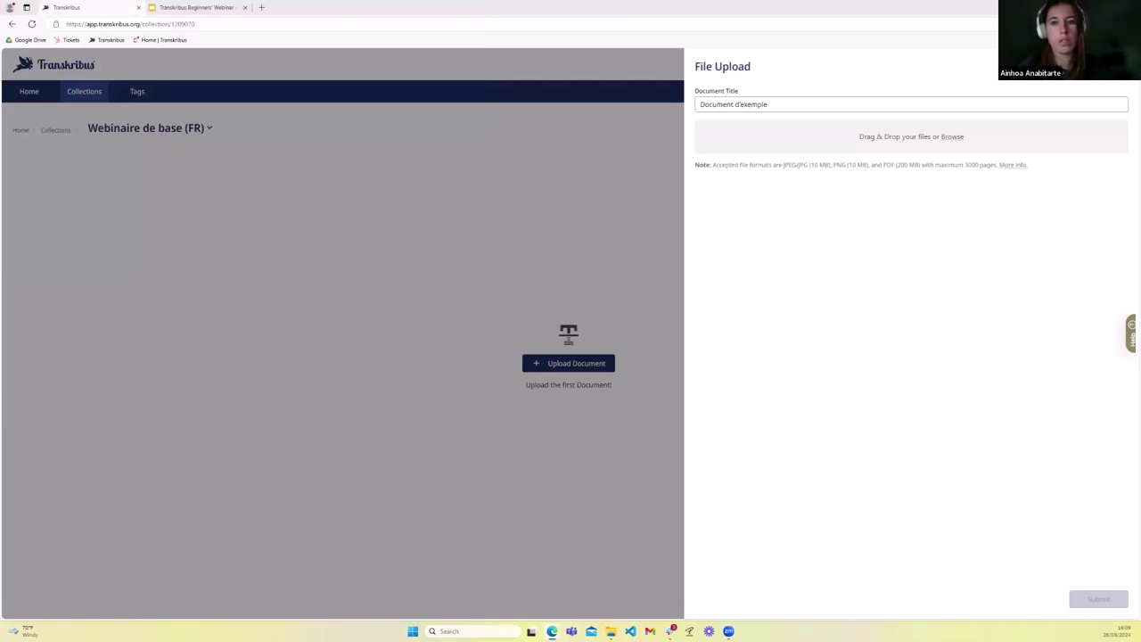
{"action": "left_click_drag", "start_coordinate": [1140, 535], "coordinate": [885, 156]}
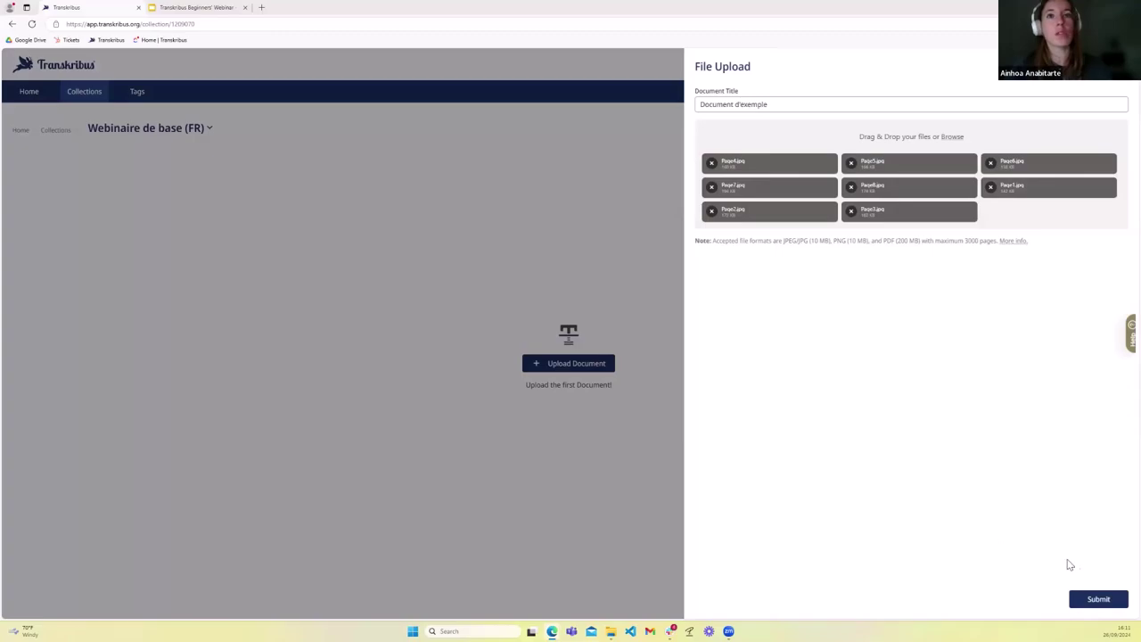
{"action": "left_click", "coordinate": [1095, 597]}
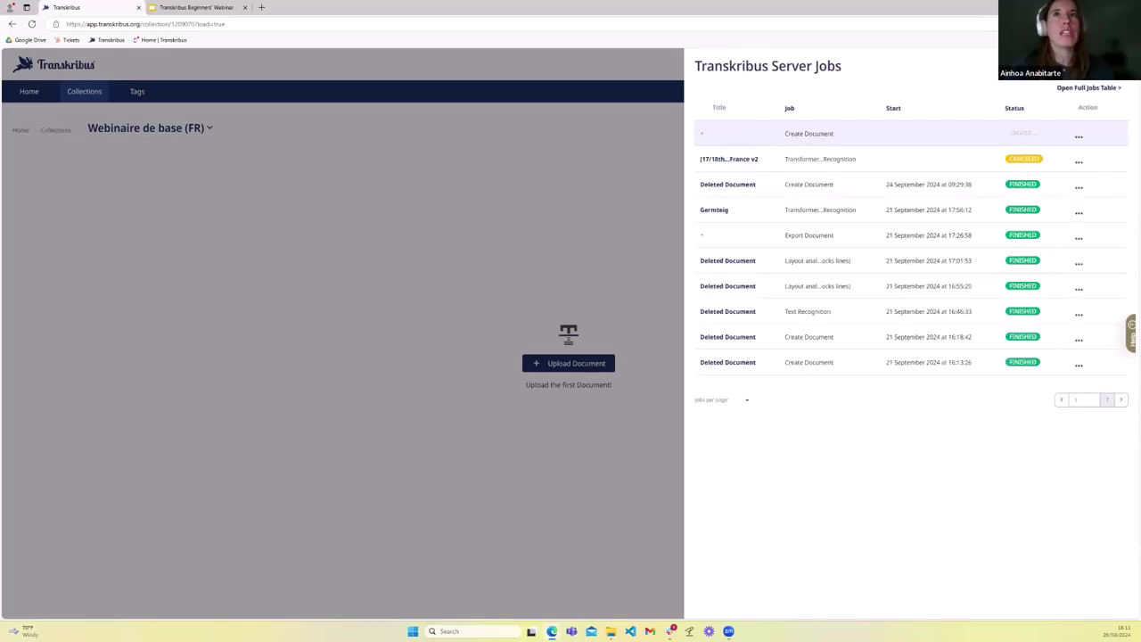
- Check the upload's progress in the server jobs list and open "Document d'exemple" from there
{"action": "key", "text": "Escape"}
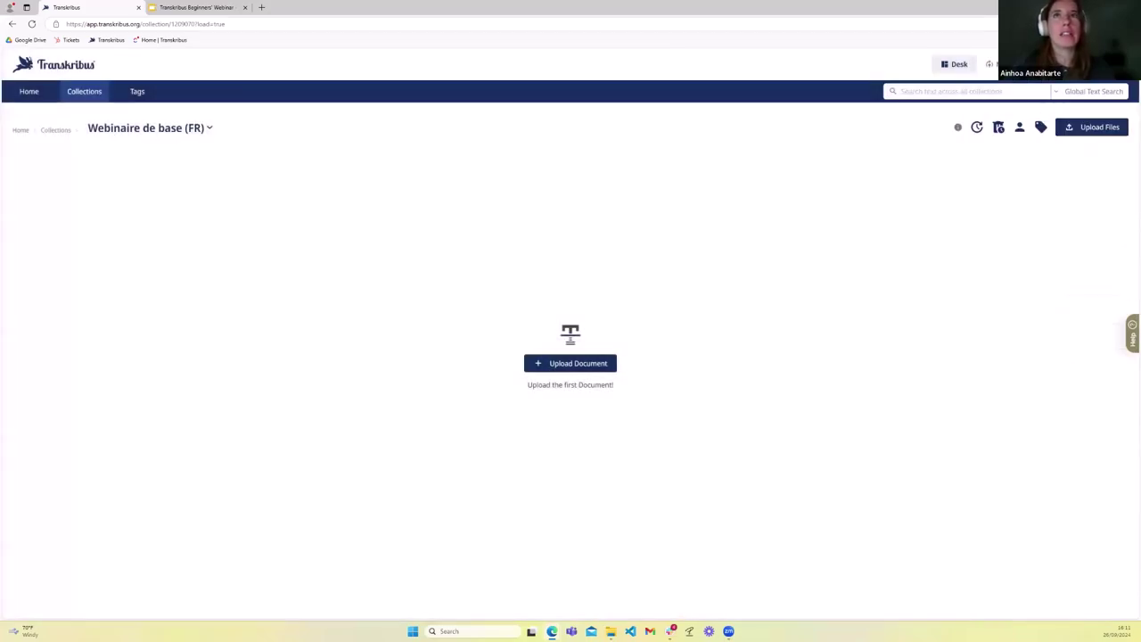
{"action": "left_click", "coordinate": [977, 127]}
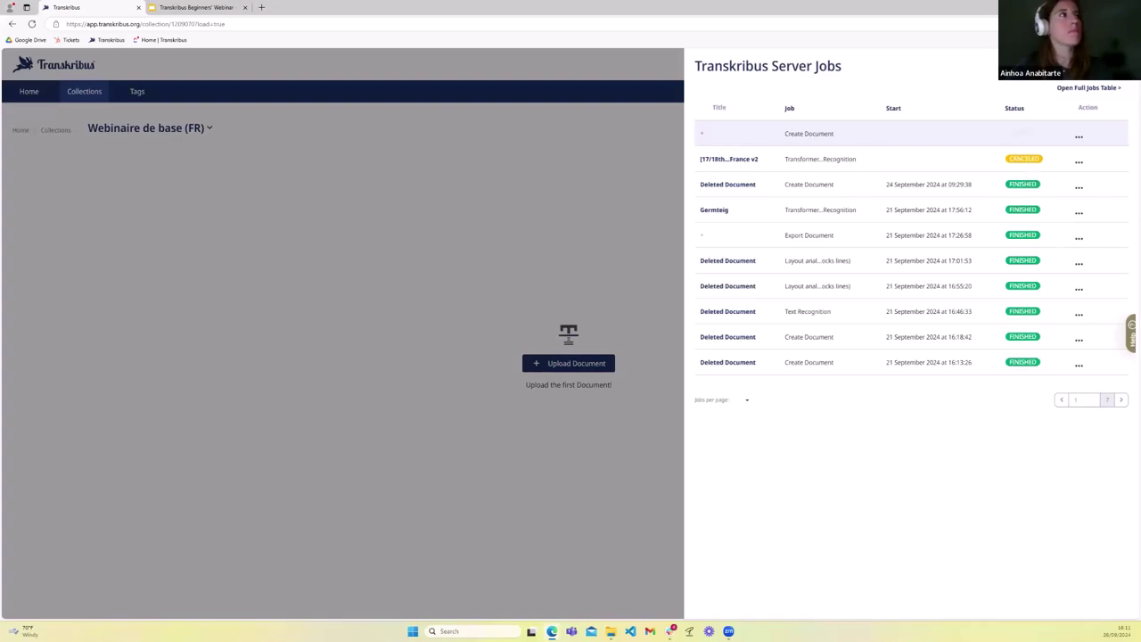
{"action": "left_click", "coordinate": [162, 257]}
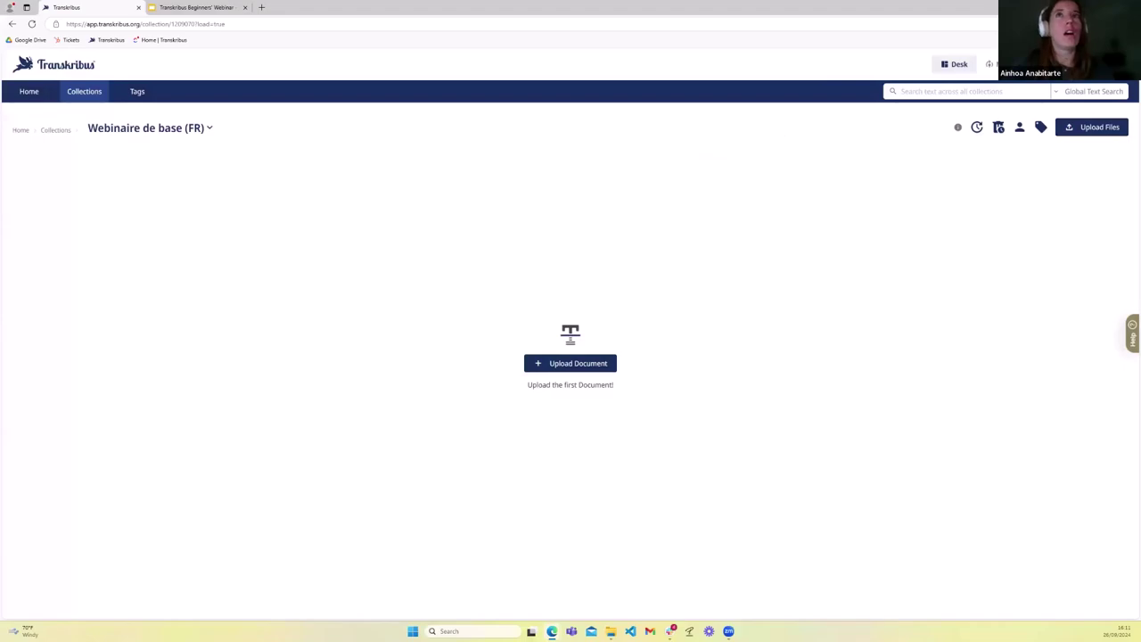
{"action": "left_click", "coordinate": [1089, 127]}
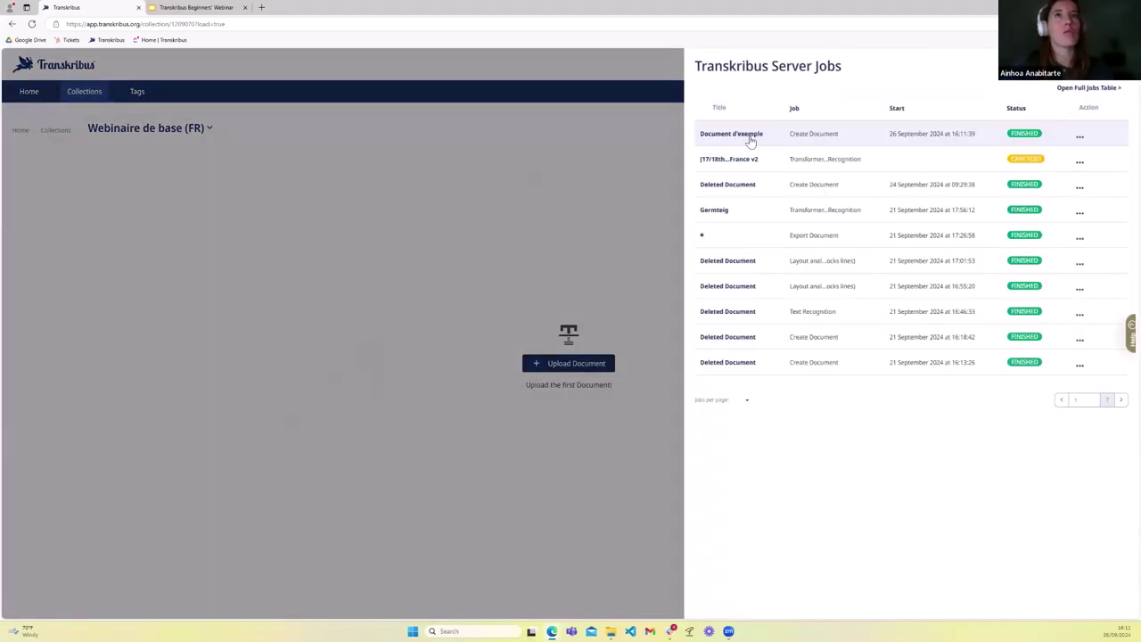
{"action": "left_click", "coordinate": [731, 134]}
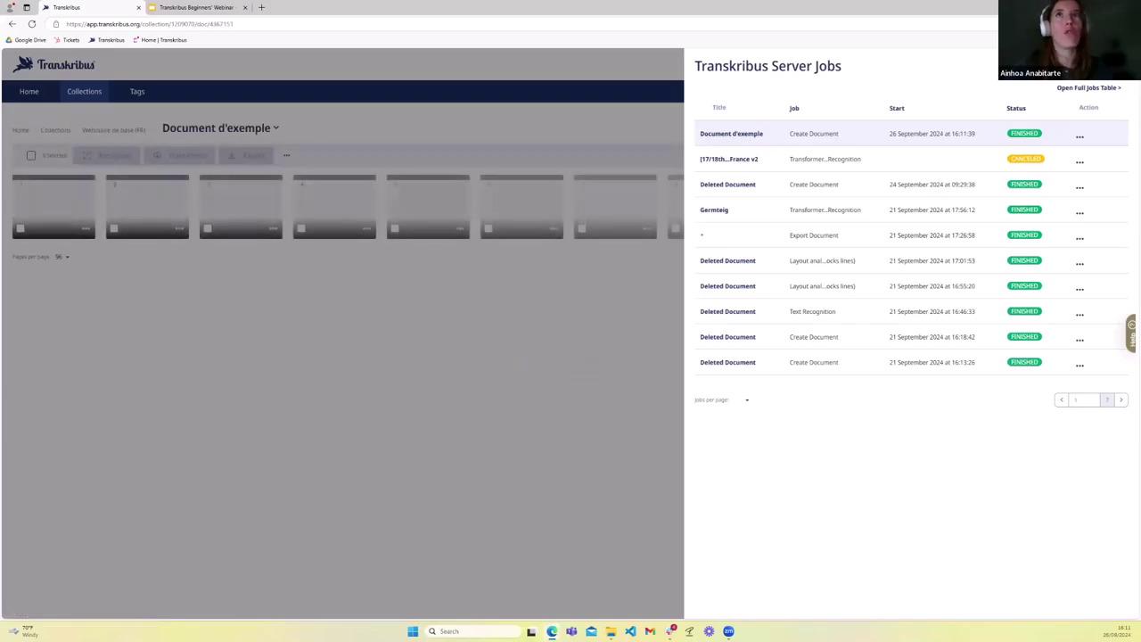
{"action": "left_click", "coordinate": [27, 328]}
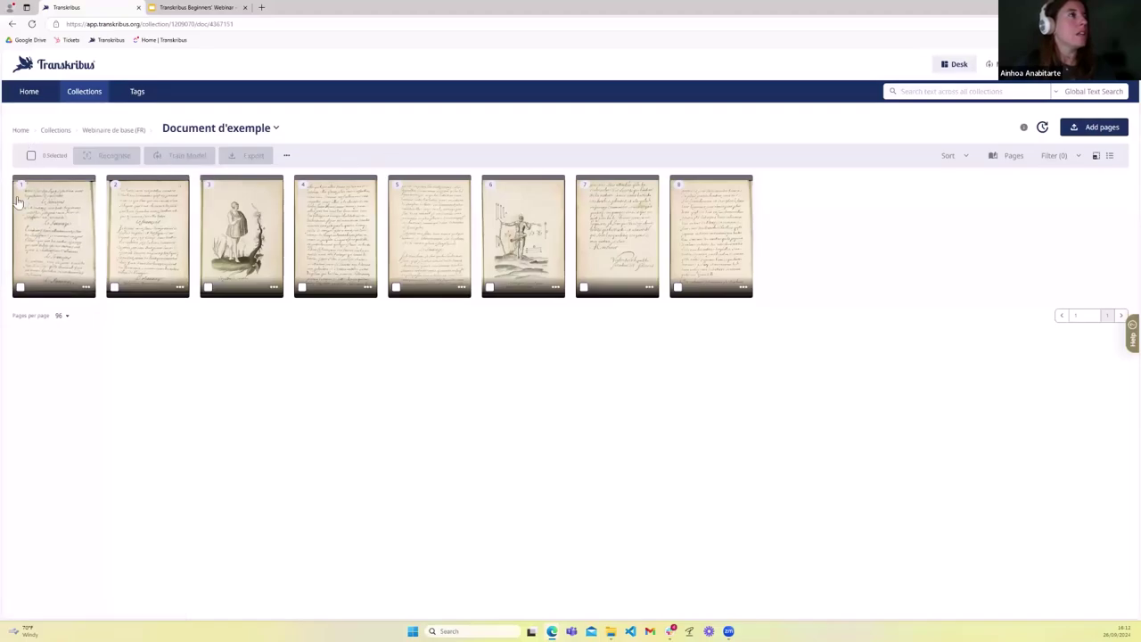
- View page 1 of "Document d'exemple" in the editor and return to the "Webinaire de base (FR)" collection
{"action": "left_click", "coordinate": [55, 258]}
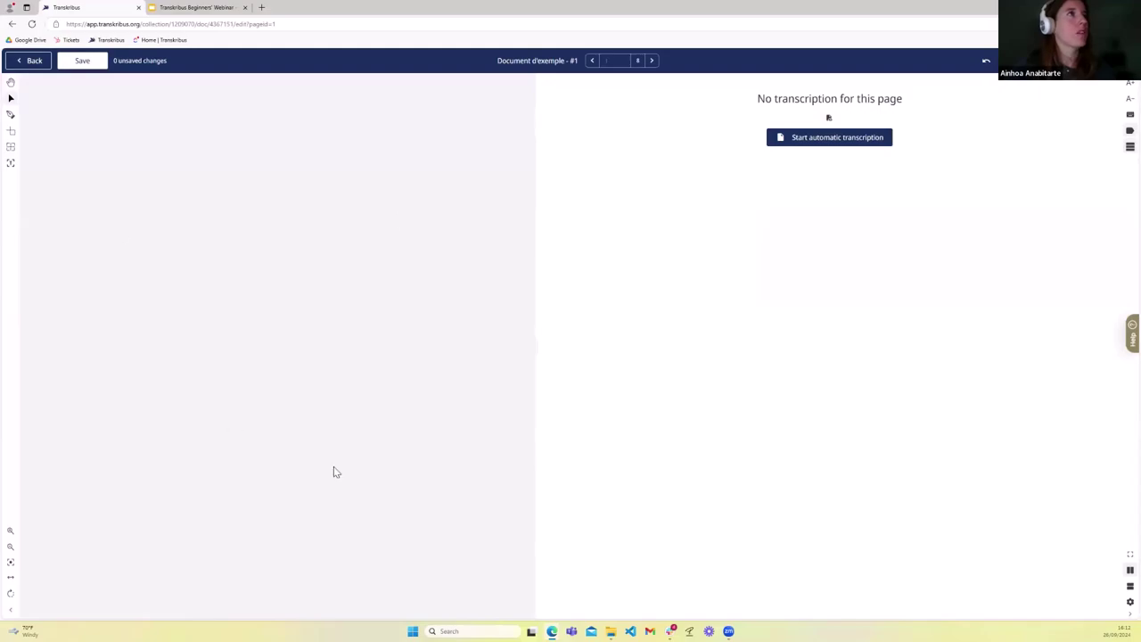
{"action": "scroll", "coordinate": [429, 309], "scroll_direction": "down", "scroll_amount": 3}
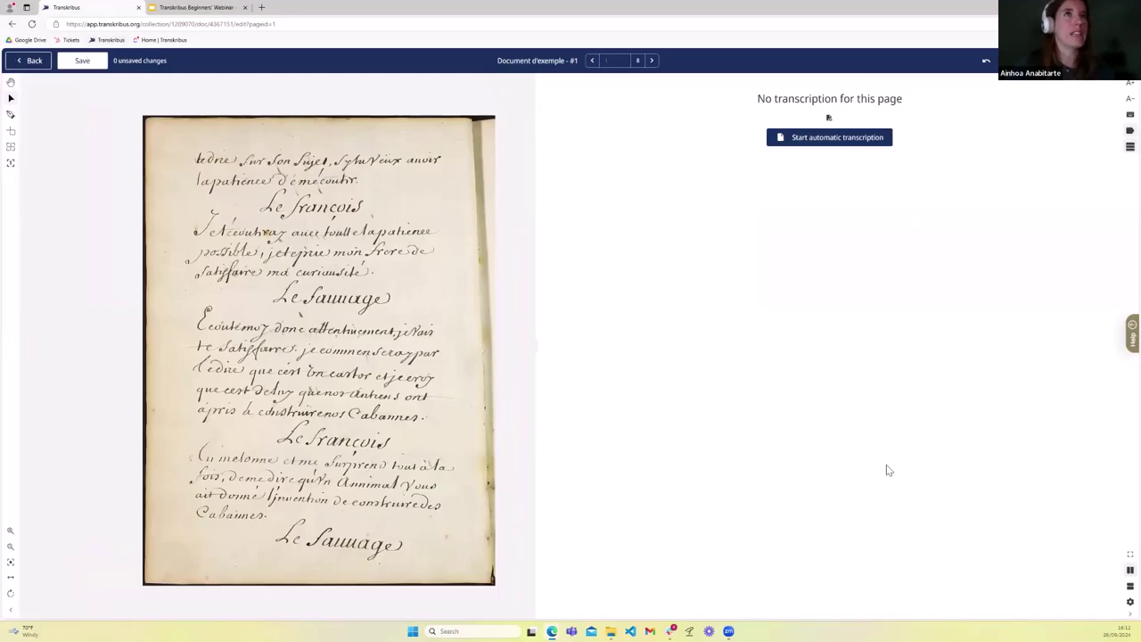
{"action": "left_click", "coordinate": [36, 62]}
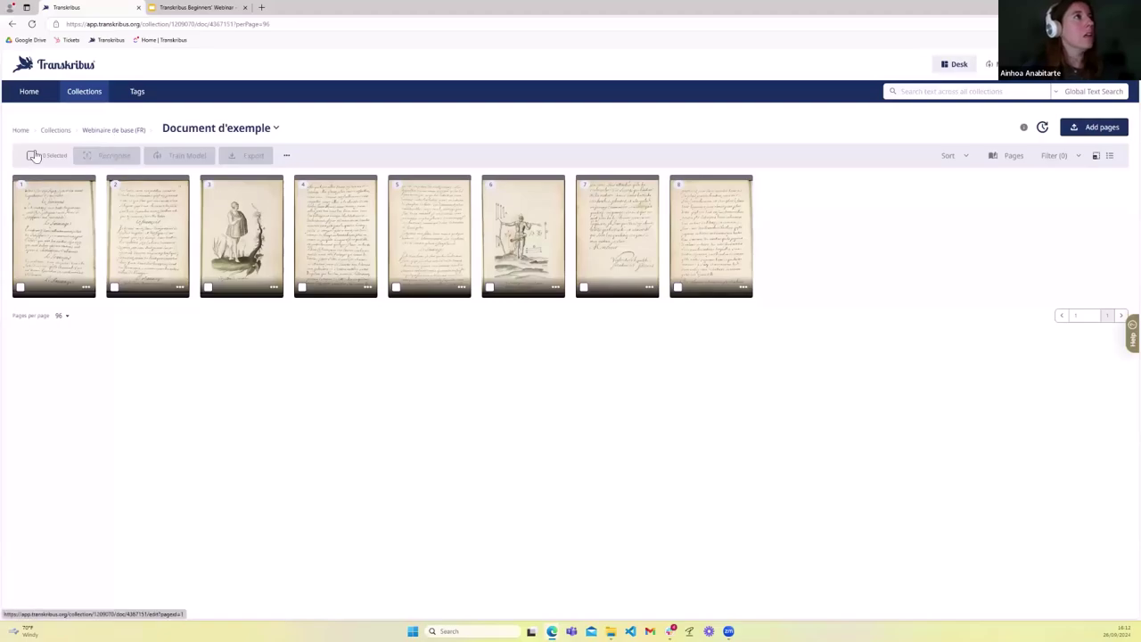
{"action": "left_click", "coordinate": [114, 130]}
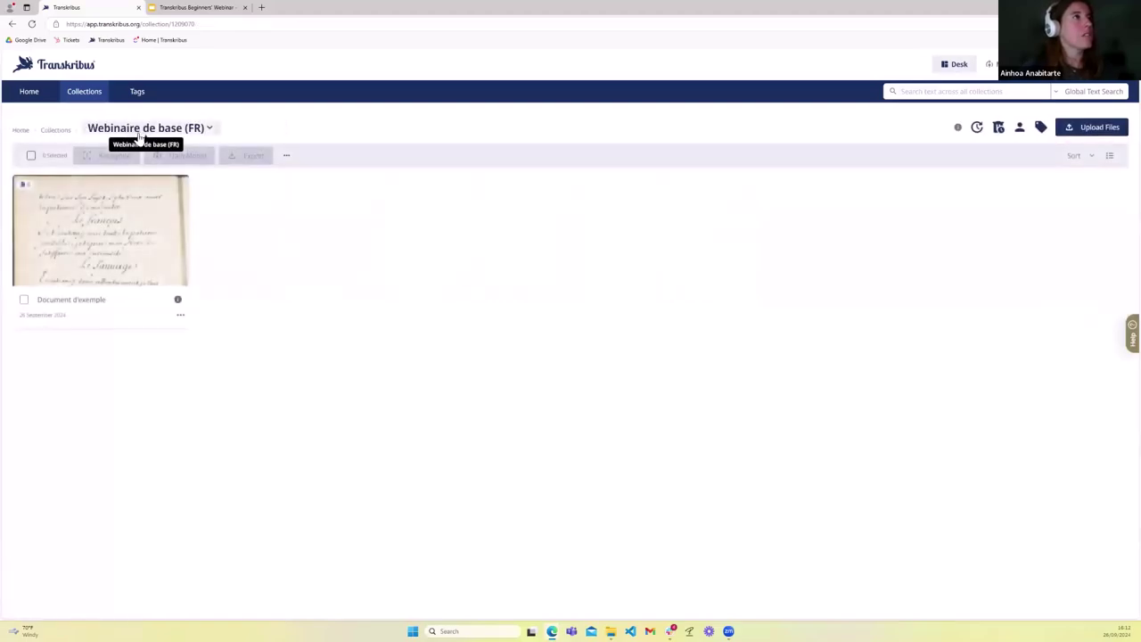
- Review the management options available for "Document d'exemple" and switch to the webinar presentation in Google Slides
{"action": "left_click", "coordinate": [180, 318]}
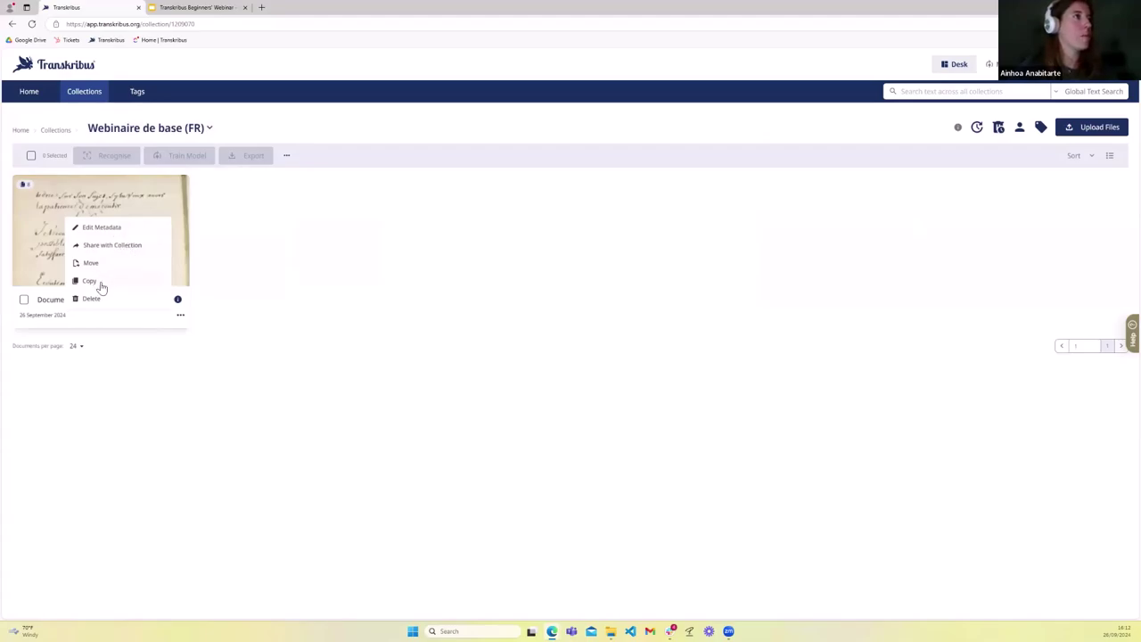
{"action": "left_click", "coordinate": [143, 377]}
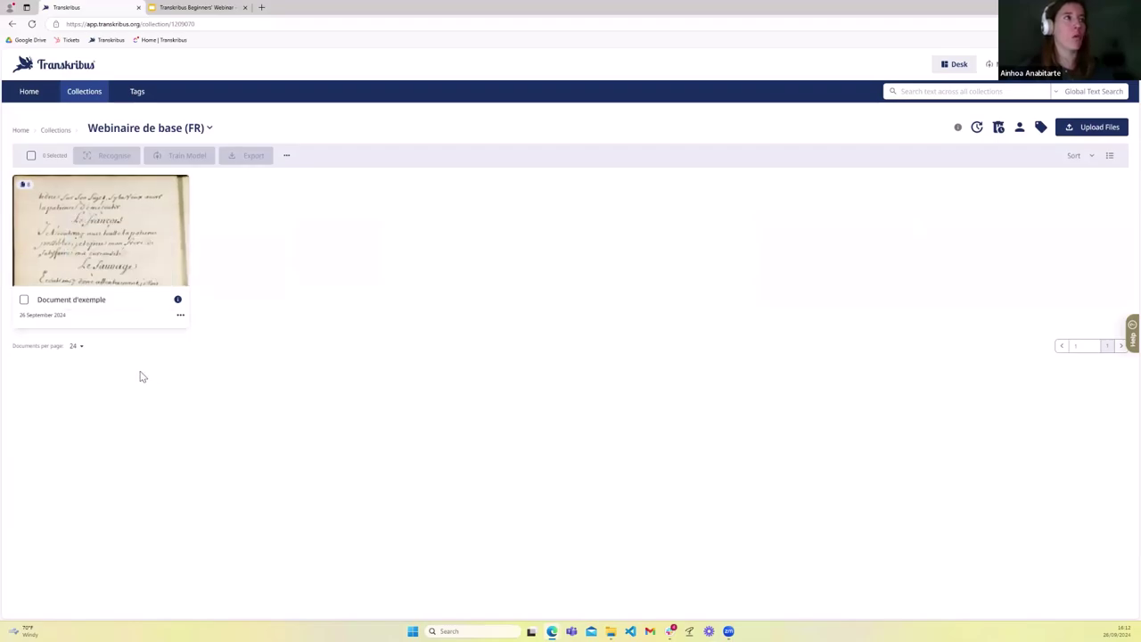
{"action": "left_click", "coordinate": [180, 317]}
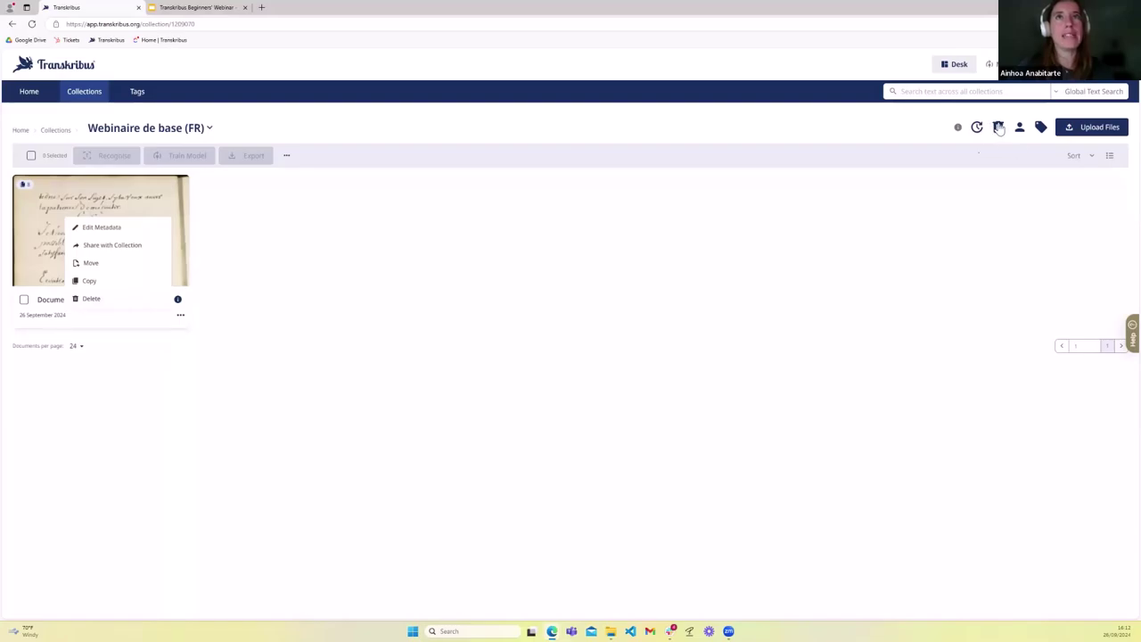
{"action": "left_click", "coordinate": [225, 338]}
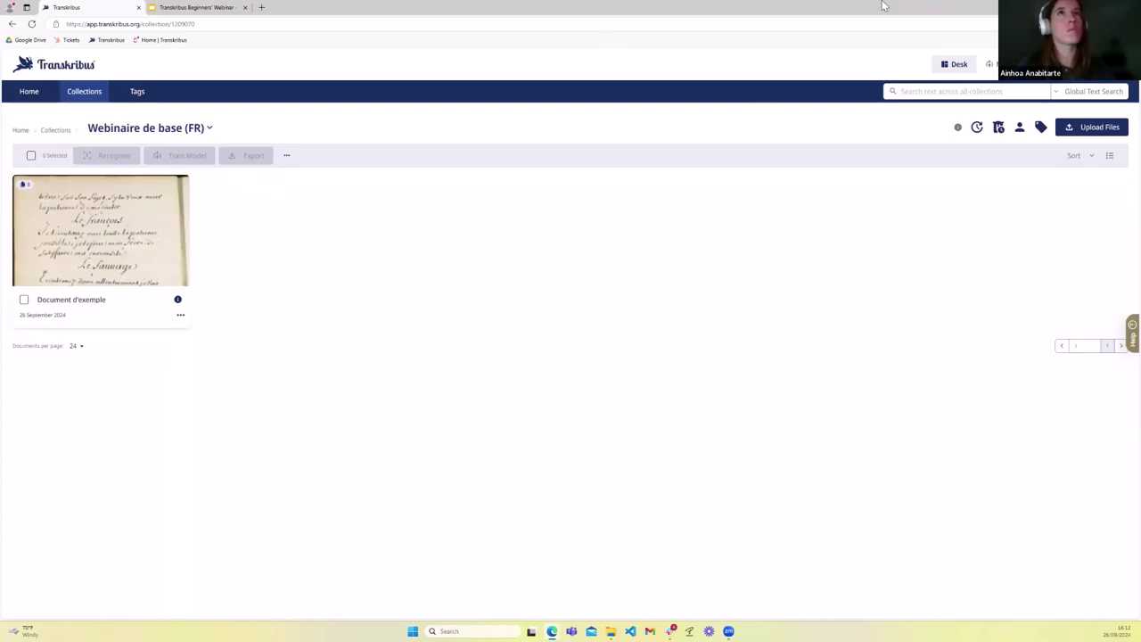
{"action": "left_click", "coordinate": [207, 7]}
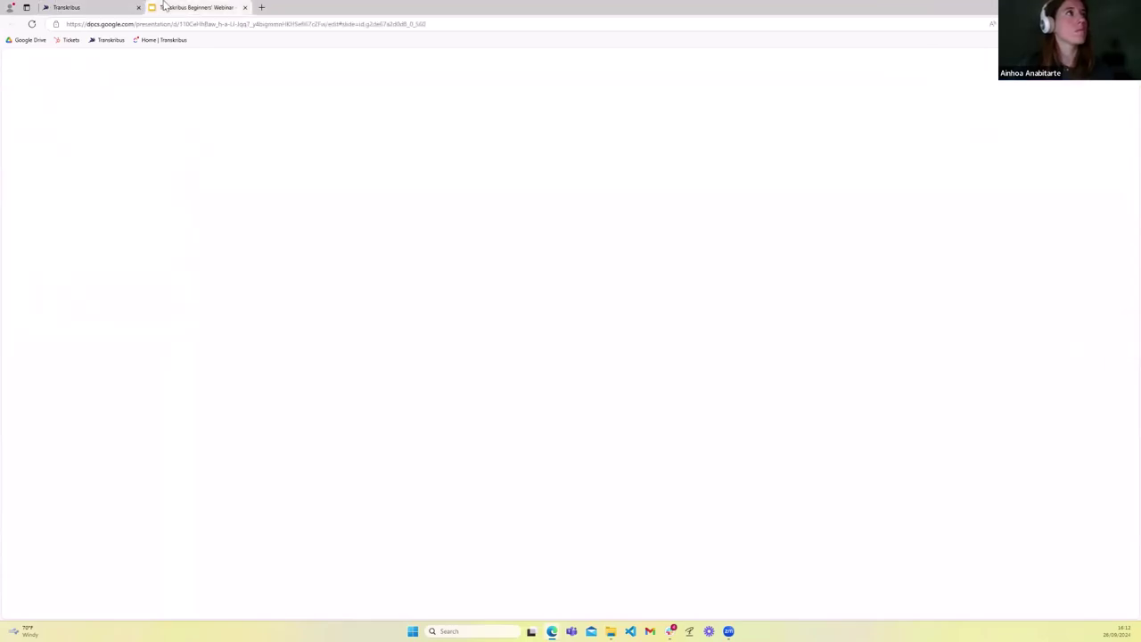
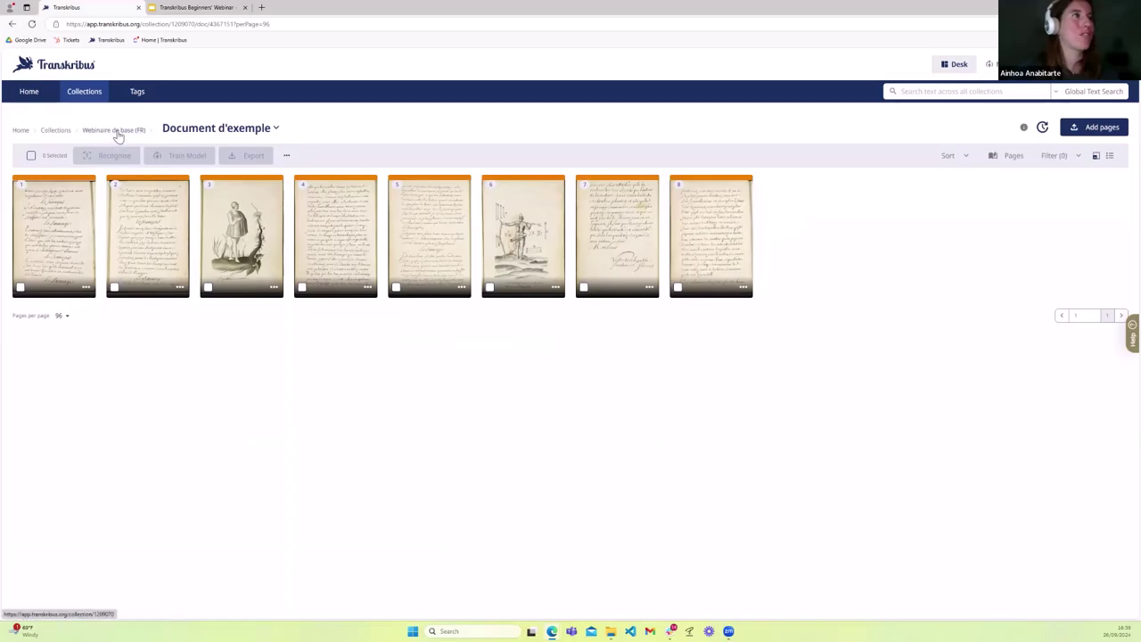
- Open the document "[17/18th] New France v2" in the "Matériel en français" collection and look over its pages
{"action": "left_click", "coordinate": [117, 133]}
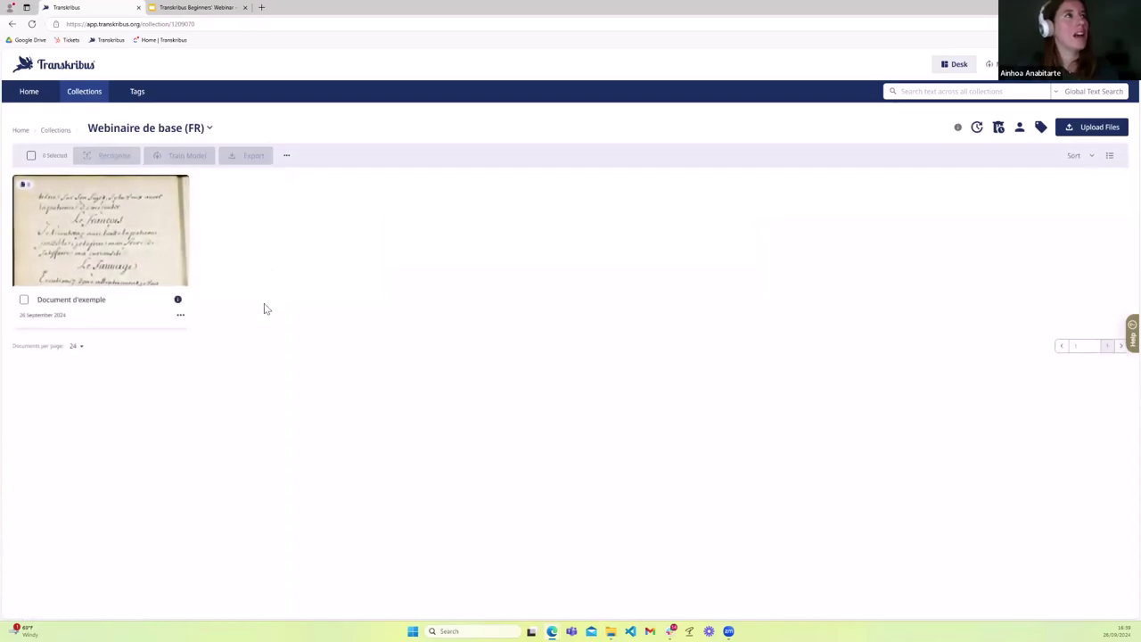
{"action": "left_click", "coordinate": [54, 131]}
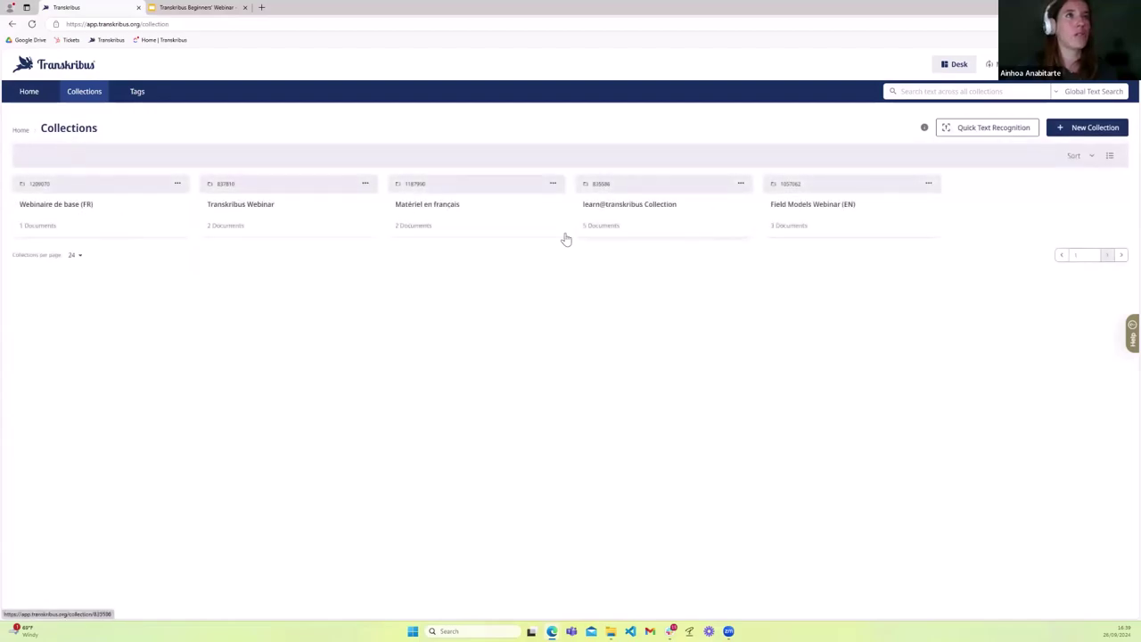
{"action": "left_click", "coordinate": [422, 208]}
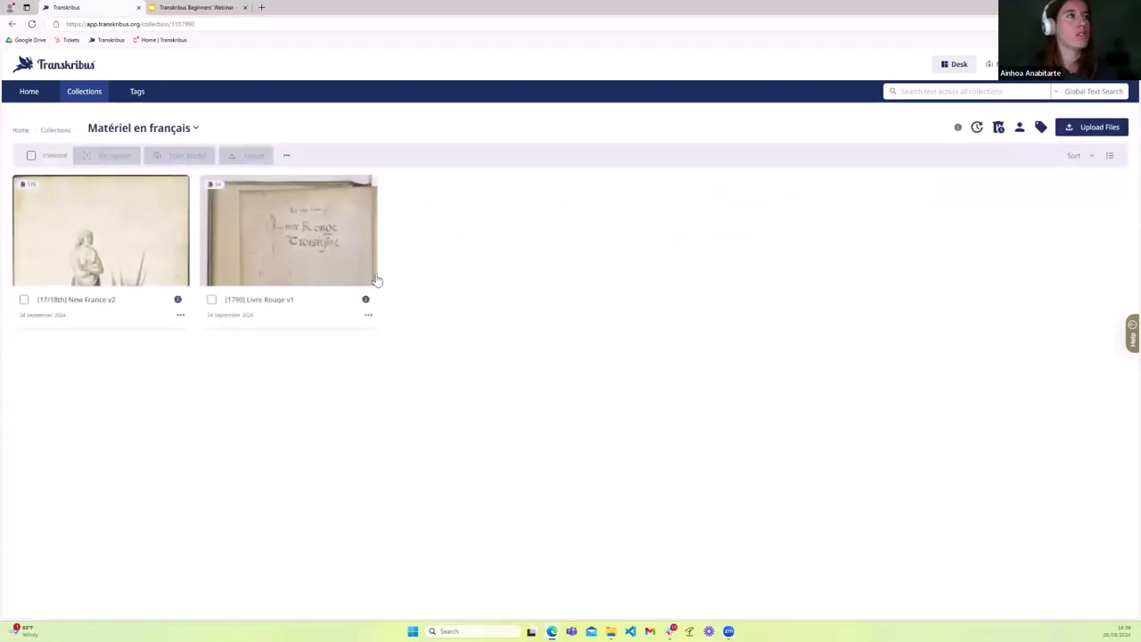
{"action": "left_click", "coordinate": [93, 258]}
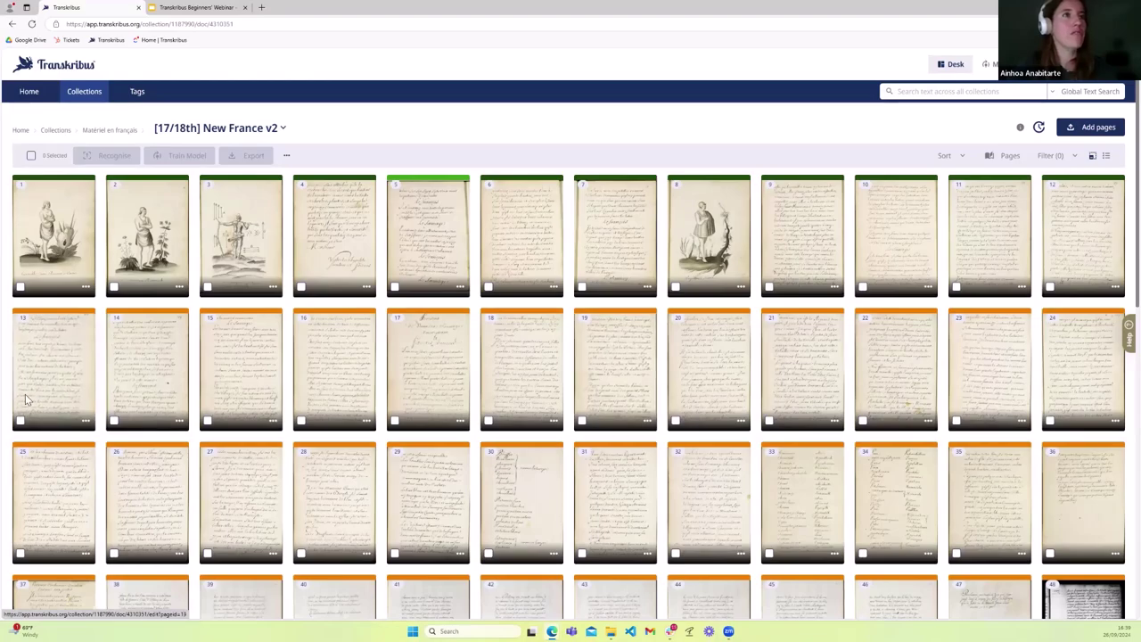
{"action": "scroll", "coordinate": [31, 403], "scroll_direction": "down", "scroll_amount": 1}
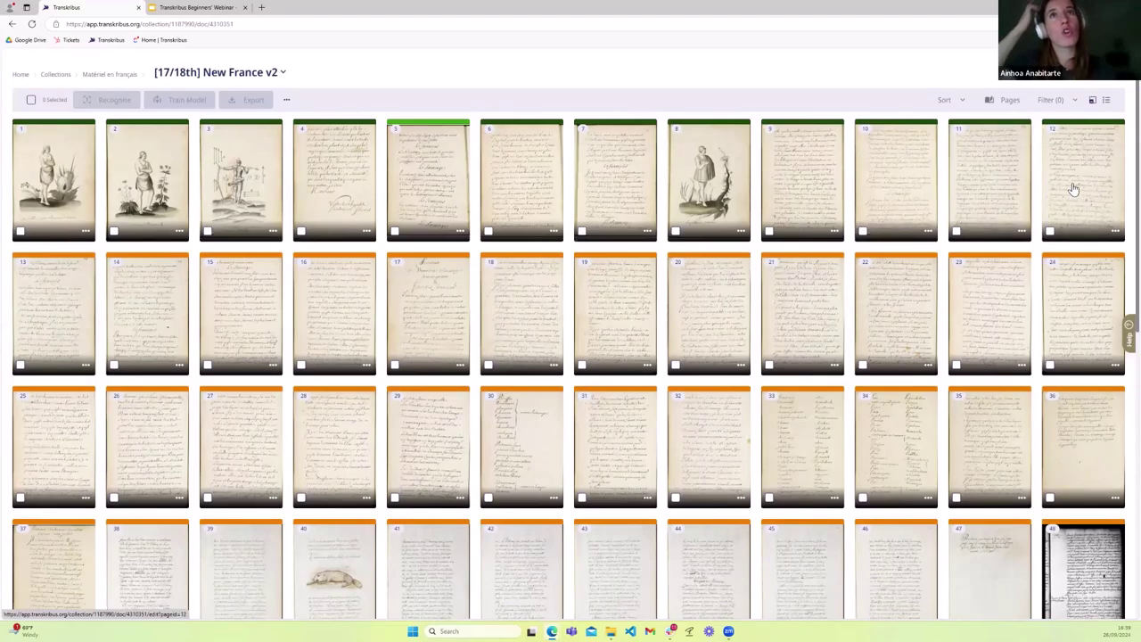
- Filter the pages of "[17/18th] New France v2" to Ground Truth and look through the filtered pages
{"action": "scroll", "coordinate": [424, 232], "scroll_direction": "up", "scroll_amount": 1}
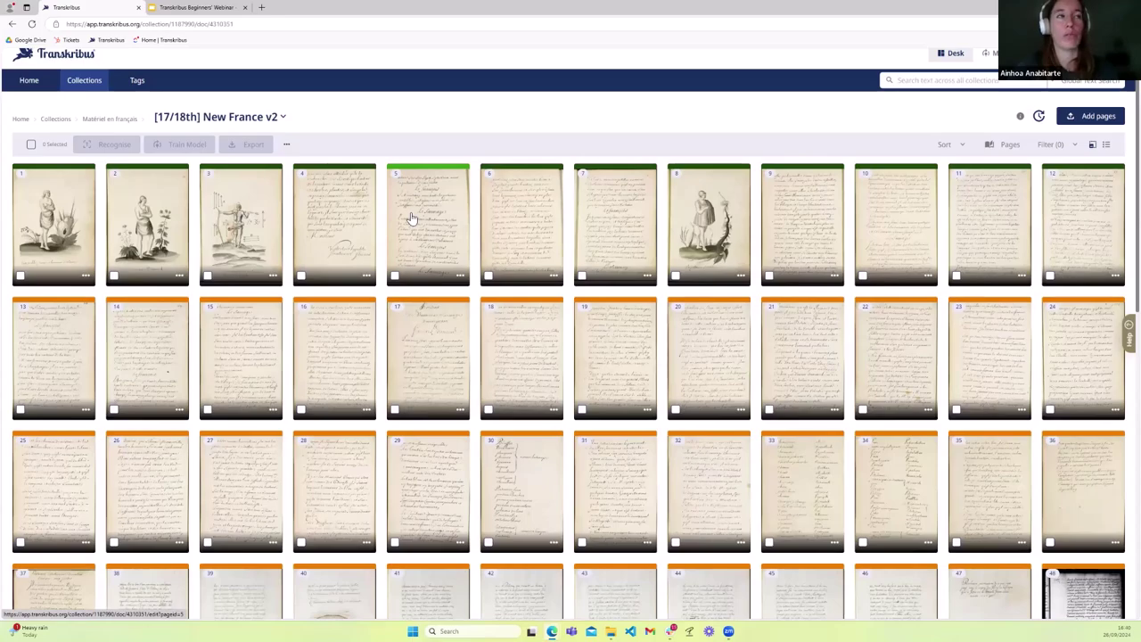
{"action": "left_click", "coordinate": [1057, 152]}
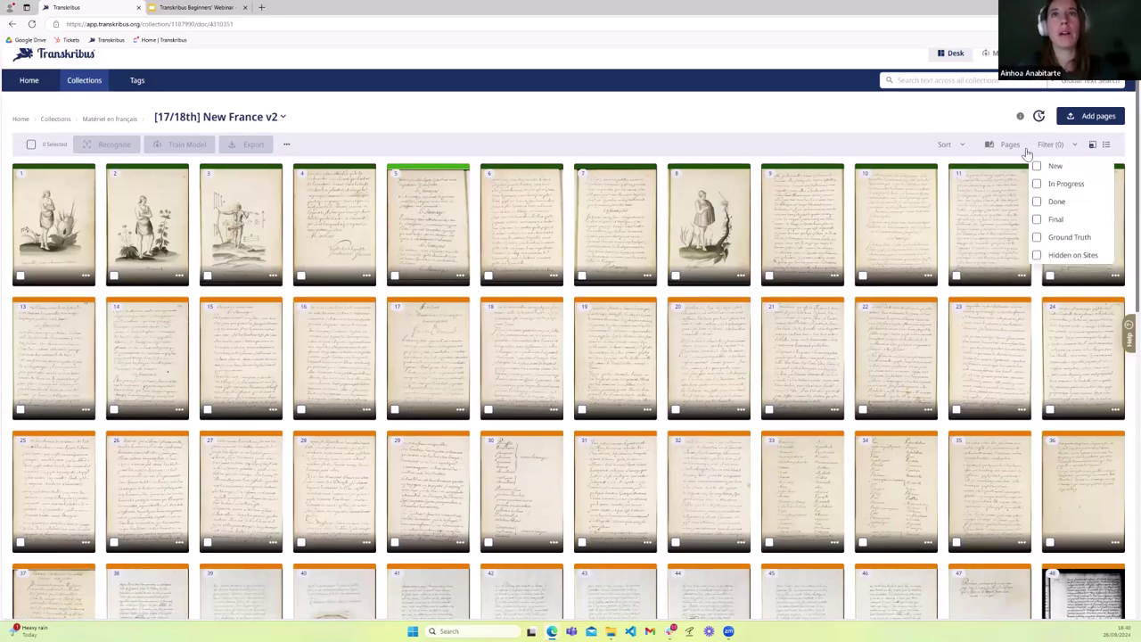
{"action": "left_click", "coordinate": [1037, 237]}
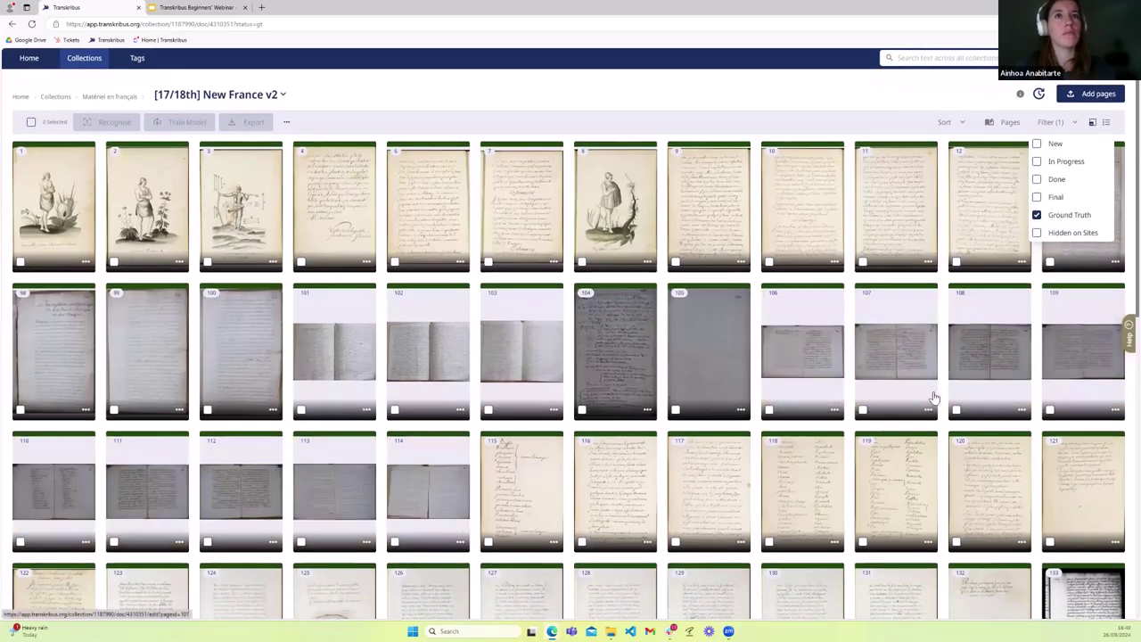
{"action": "scroll", "coordinate": [817, 435], "scroll_direction": "down", "scroll_amount": 5}
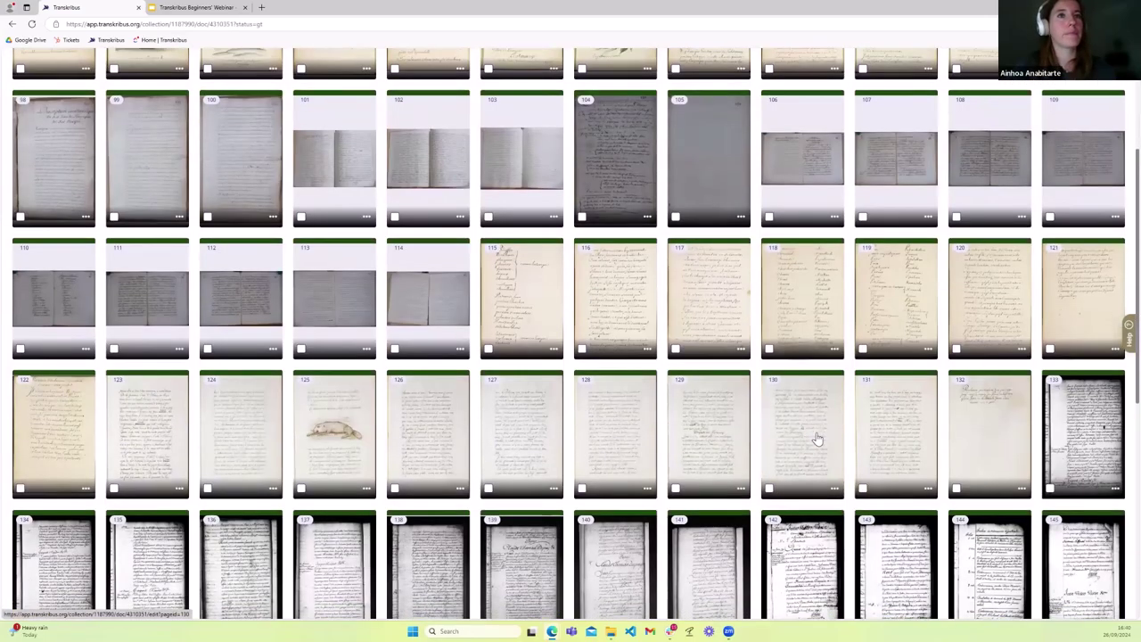
{"action": "scroll", "coordinate": [816, 432], "scroll_direction": "down", "scroll_amount": 2}
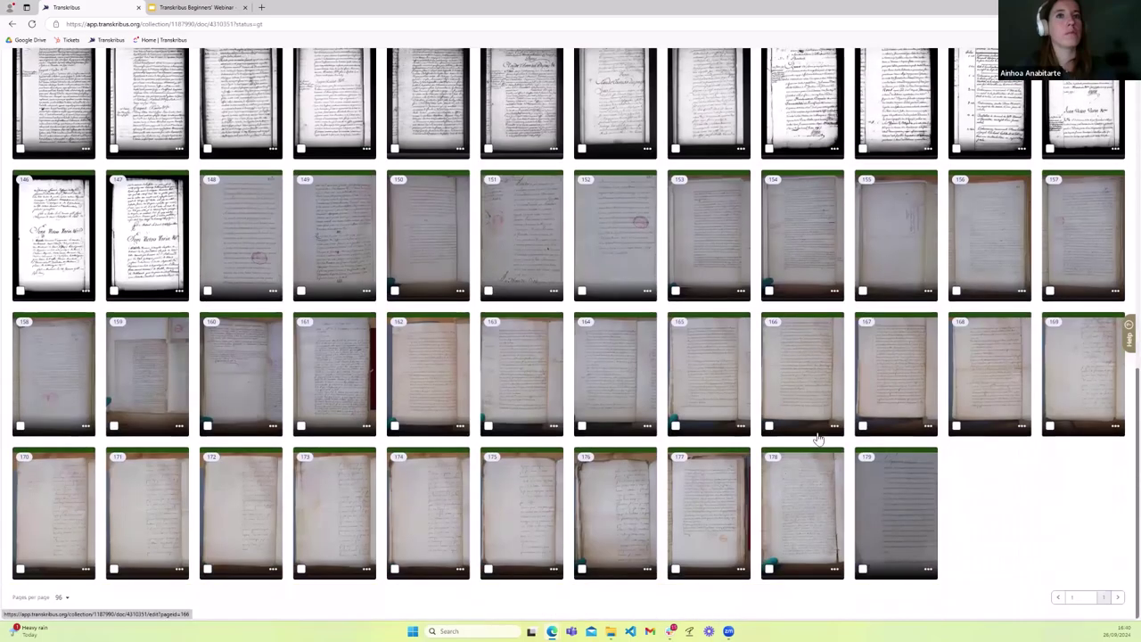
{"action": "scroll", "coordinate": [692, 404], "scroll_direction": "up", "scroll_amount": 20}
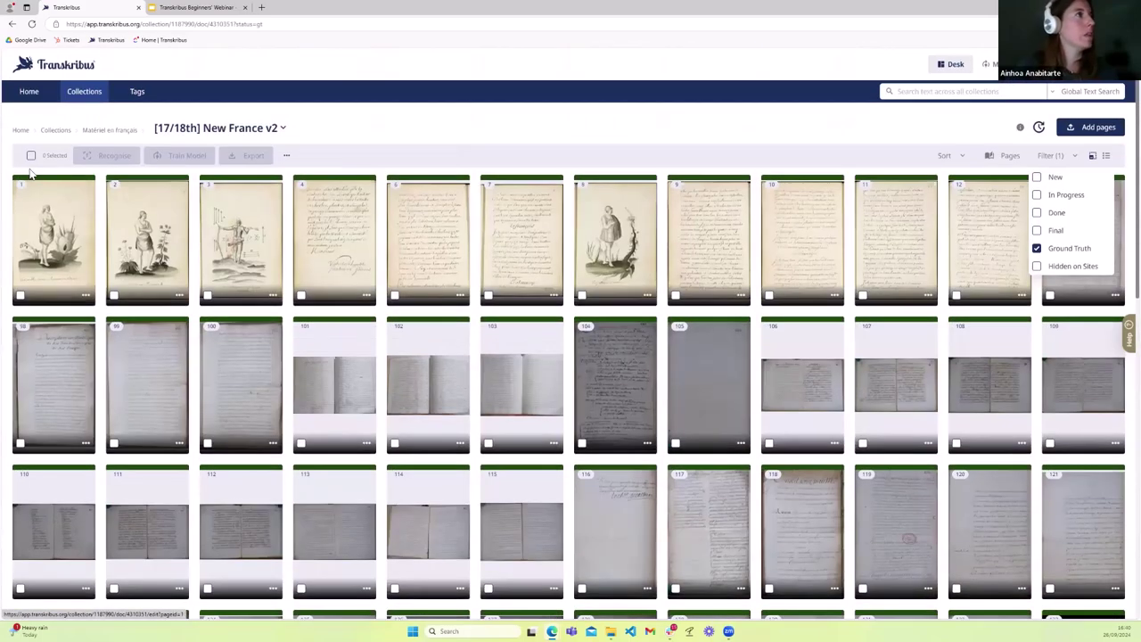
- Select all the Ground Truth pages and set up the training of a Text Recognition Model with them
{"action": "left_click", "coordinate": [31, 156]}
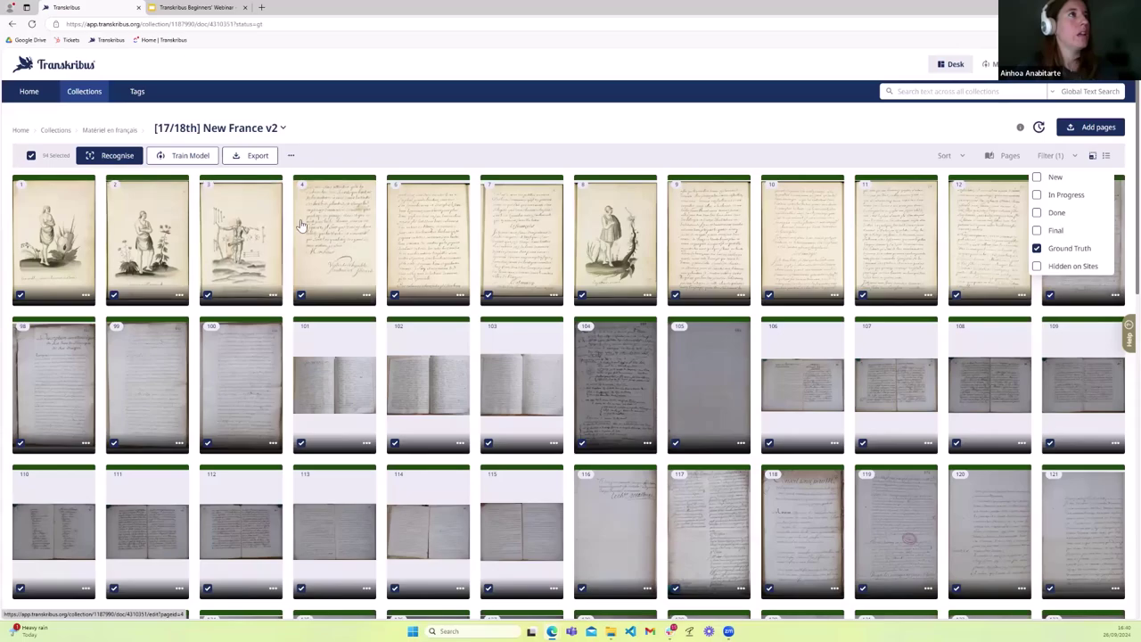
{"action": "left_click", "coordinate": [183, 158]}
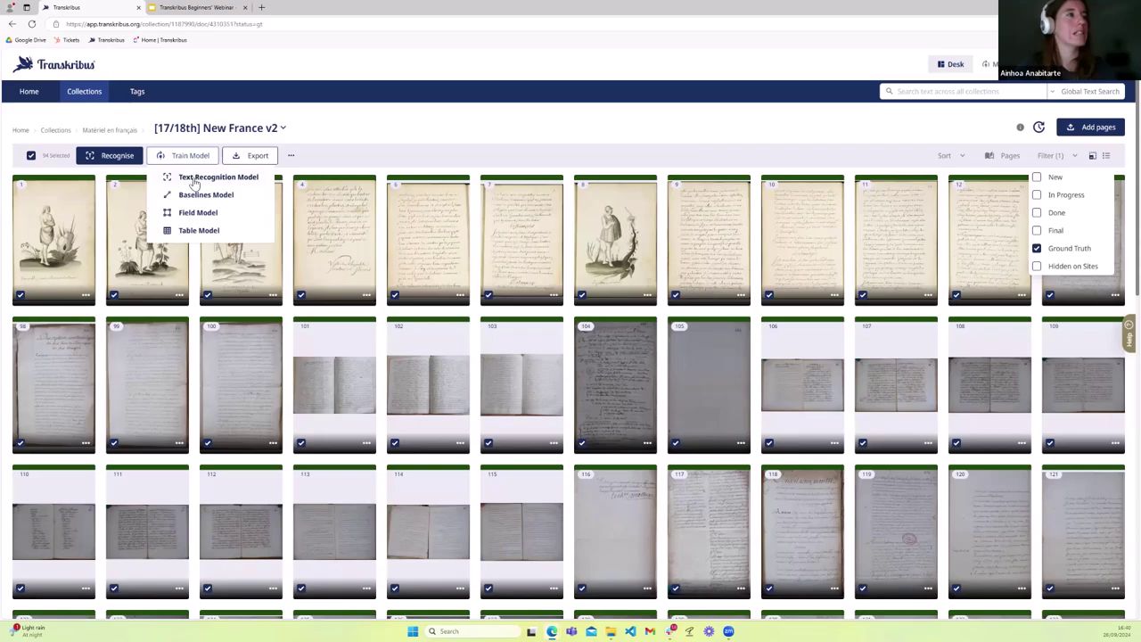
{"action": "left_click", "coordinate": [194, 178]}
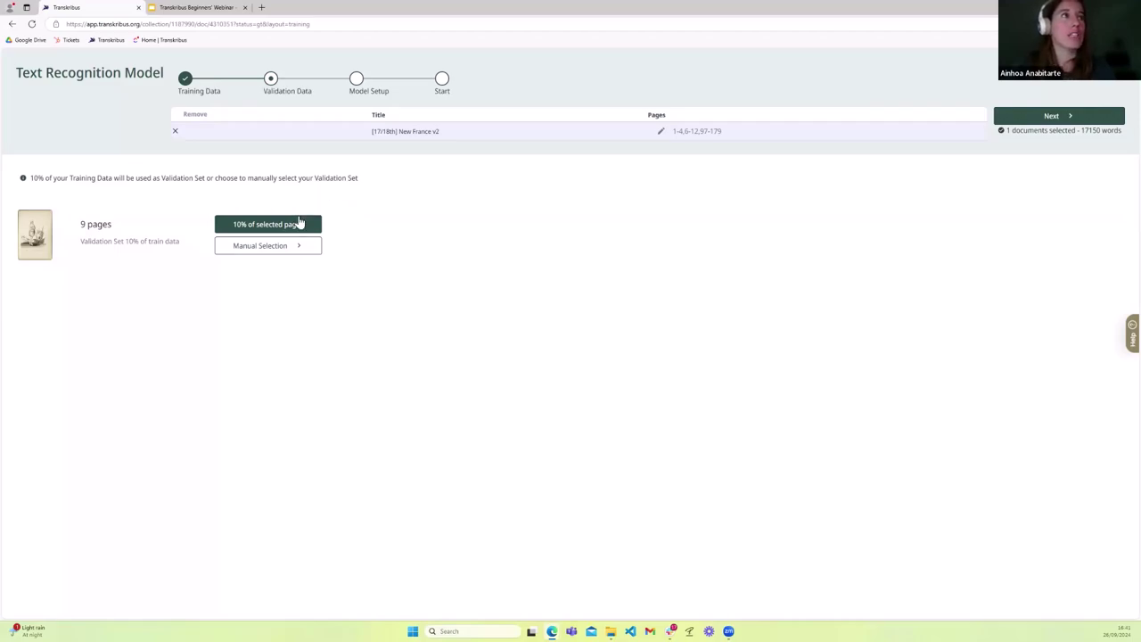
- Review the percentage and manual selection options for validation data, keep 10% of selected pages, and continue to the model setup
{"action": "left_click", "coordinate": [237, 229]}
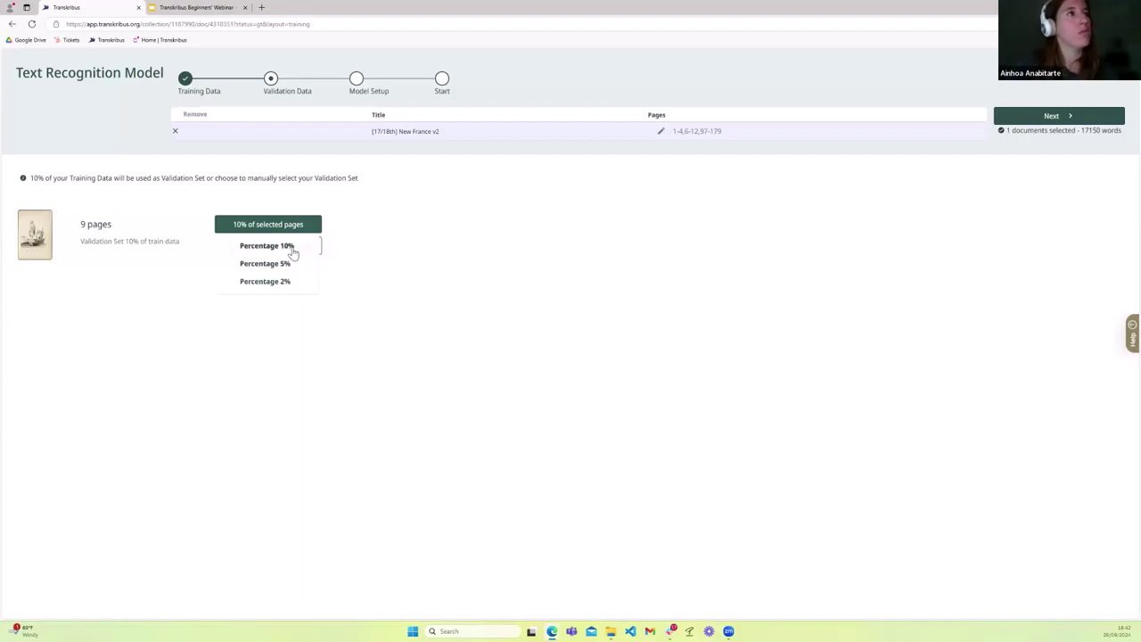
{"action": "left_click", "coordinate": [404, 334]}
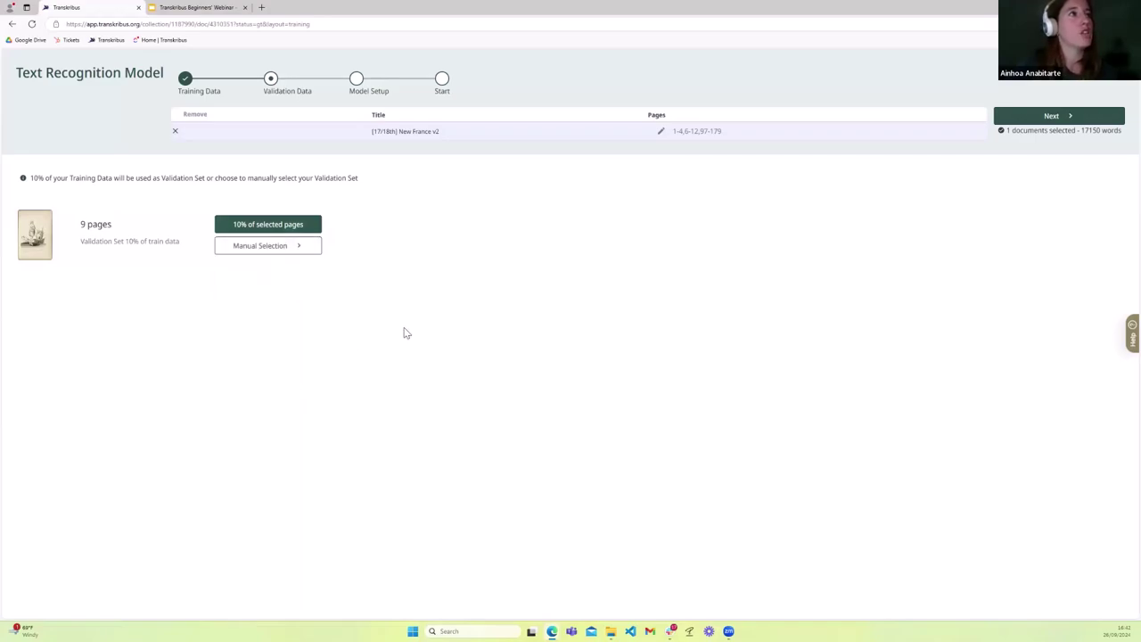
{"action": "left_click", "coordinate": [256, 251]}
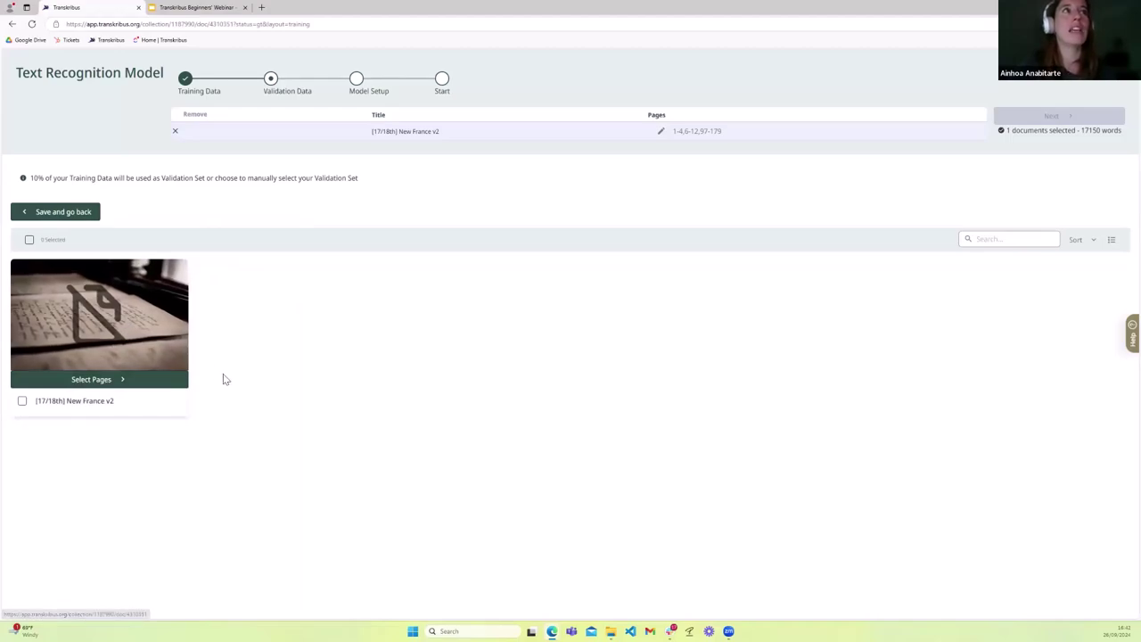
{"action": "left_click", "coordinate": [49, 214]}
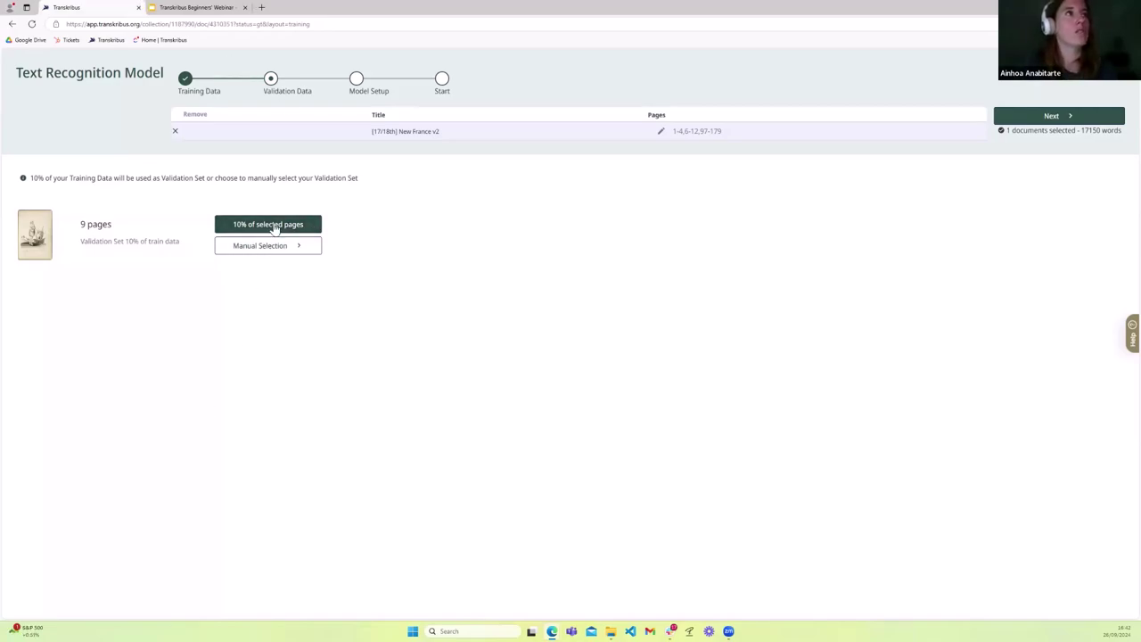
{"action": "left_click", "coordinate": [1034, 117]}
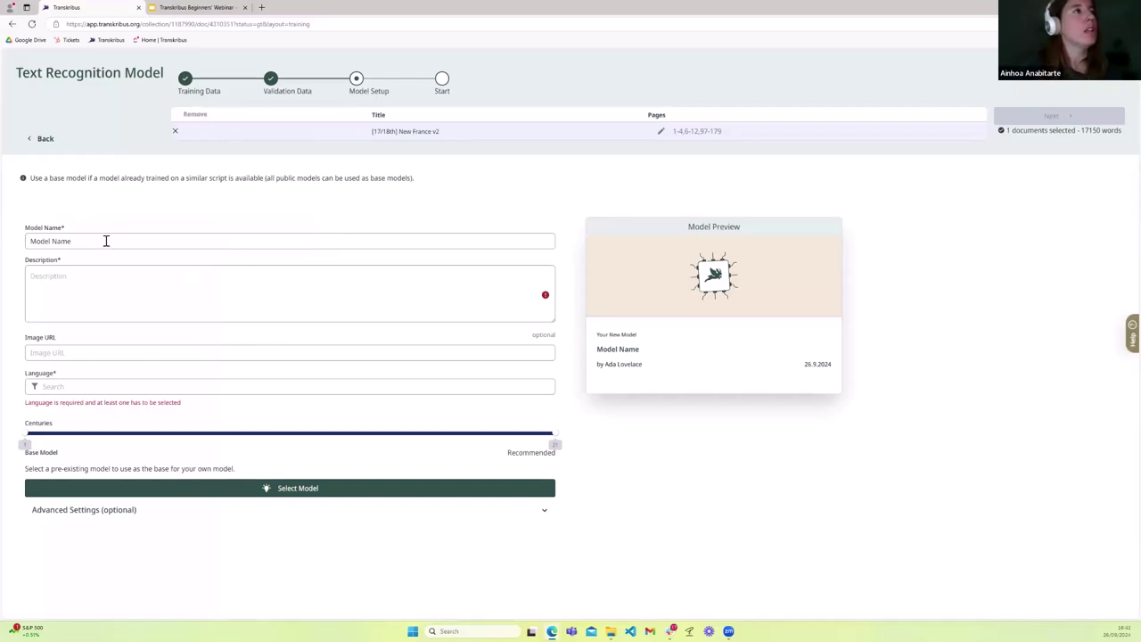
- Name the model "Modele d'exemple" and enter "asjfkhaskdgjh" as its description
{"action": "left_click", "coordinate": [84, 275]}
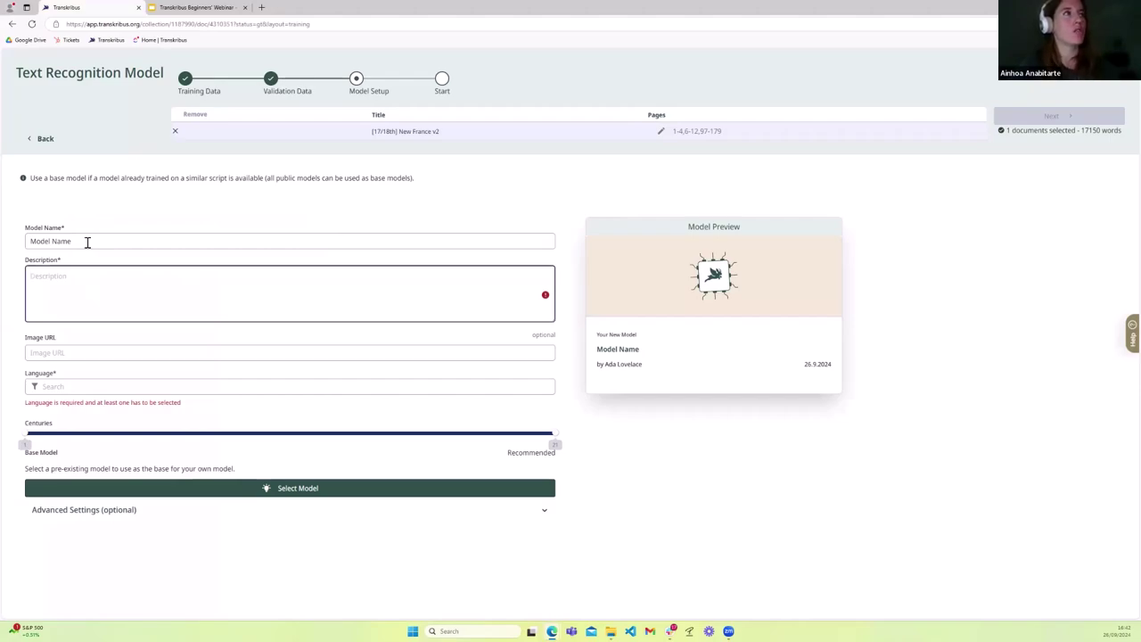
{"action": "left_click", "coordinate": [88, 242]}
{"action": "key", "text": "BackSpace"}
{"action": "key", "text": "BackSpace"}
{"action": "key", "text": "BackSpace"}
{"action": "key", "text": "BackSpace"}
{"action": "key", "text": "BackSpace"}
{"action": "key", "text": "BackSpace"}
{"action": "key", "text": "BackSpace"}
{"action": "key", "text": "BackSpace"}
{"action": "key", "text": "BackSpace"}
{"action": "key", "text": "BackSpace"}
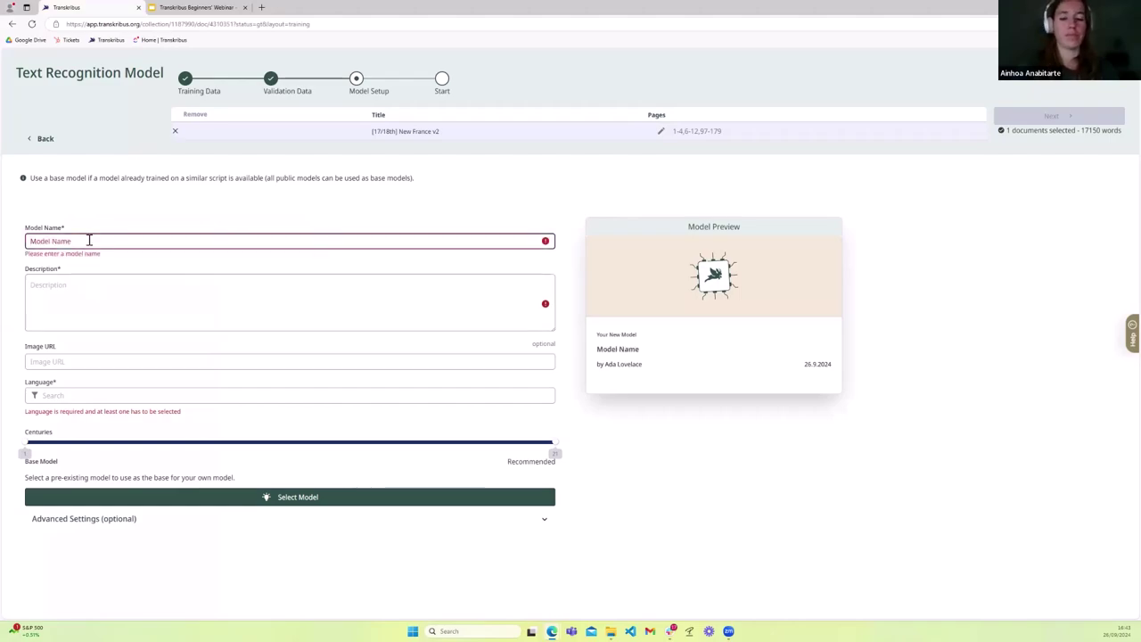
{"action": "type", "text": "Model"}
{"action": "key", "text": "BackSpace"}
{"action": "type", "text": "e d'exemple"}
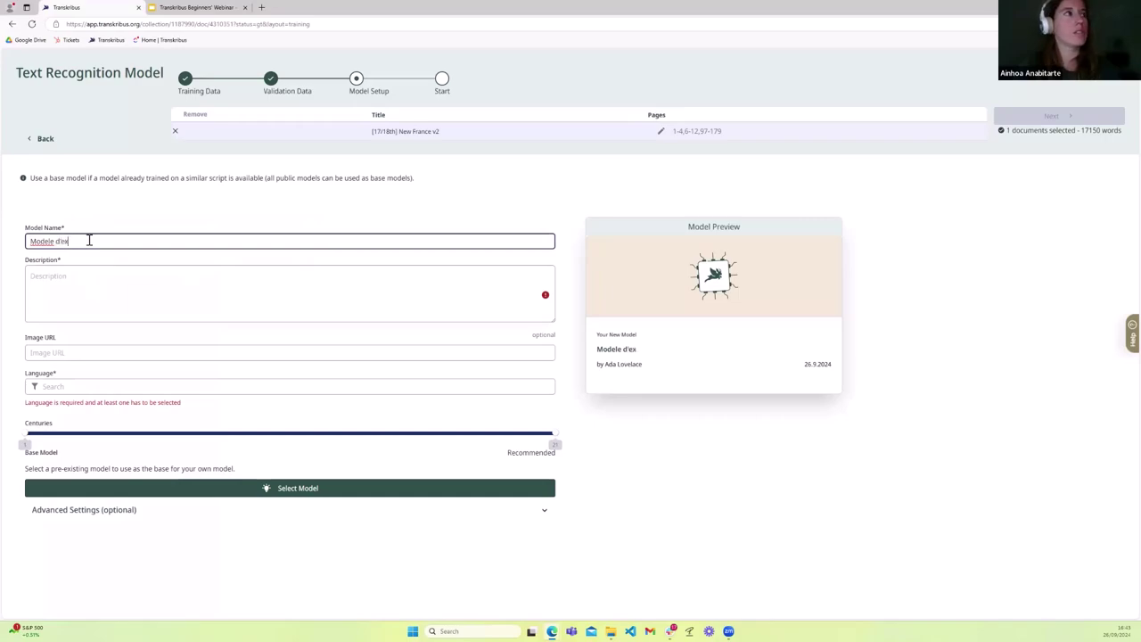
{"action": "left_click", "coordinate": [82, 272]}
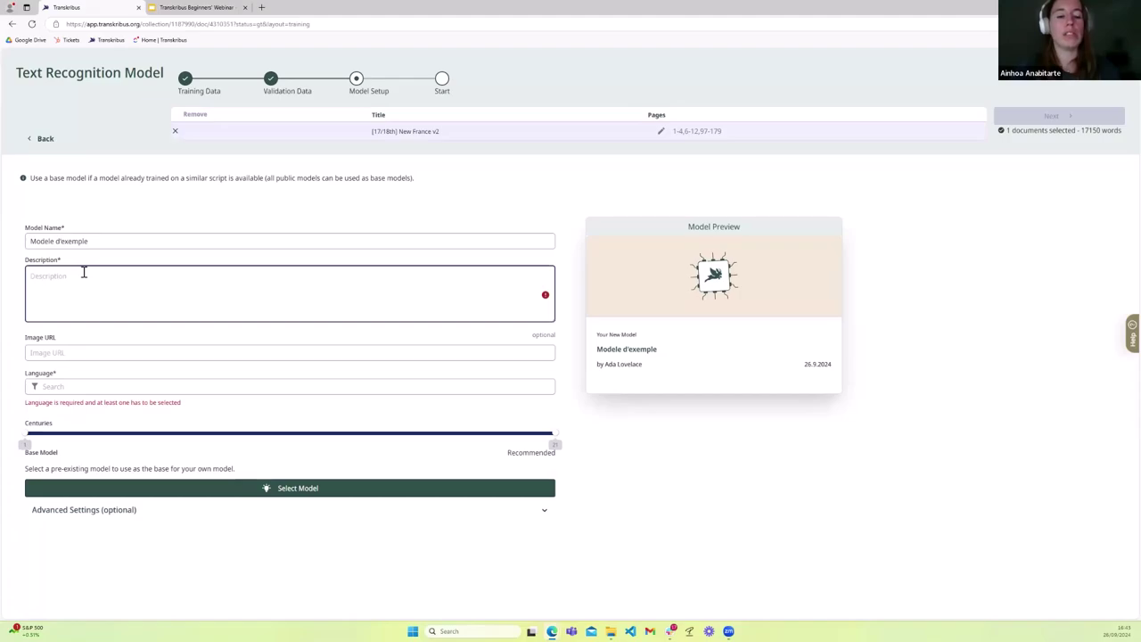
{"action": "type", "text": "asjfkhaskdgjh"}
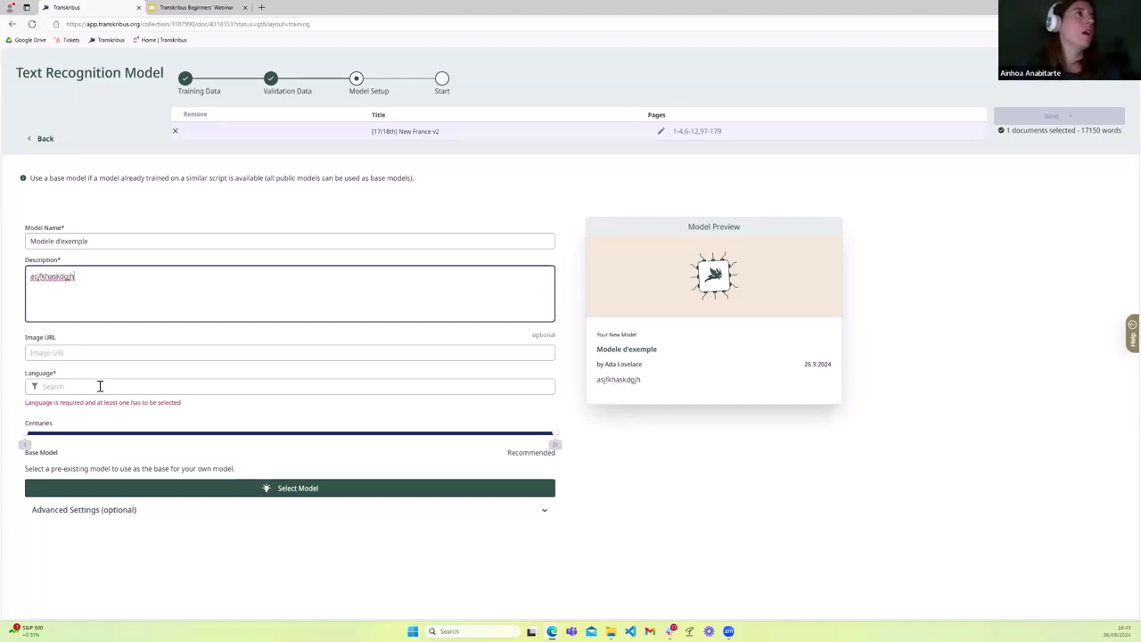
{"action": "left_click", "coordinate": [137, 353]}
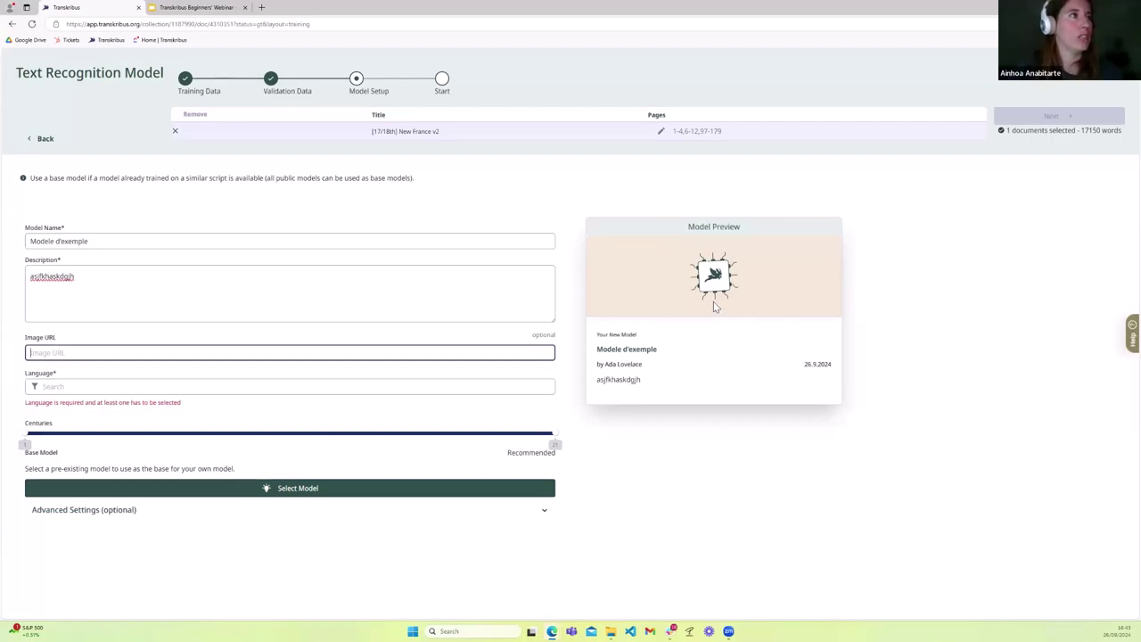
- Set the model's language to French and its centuries range to 13th–19th
{"action": "left_click", "coordinate": [136, 387]}
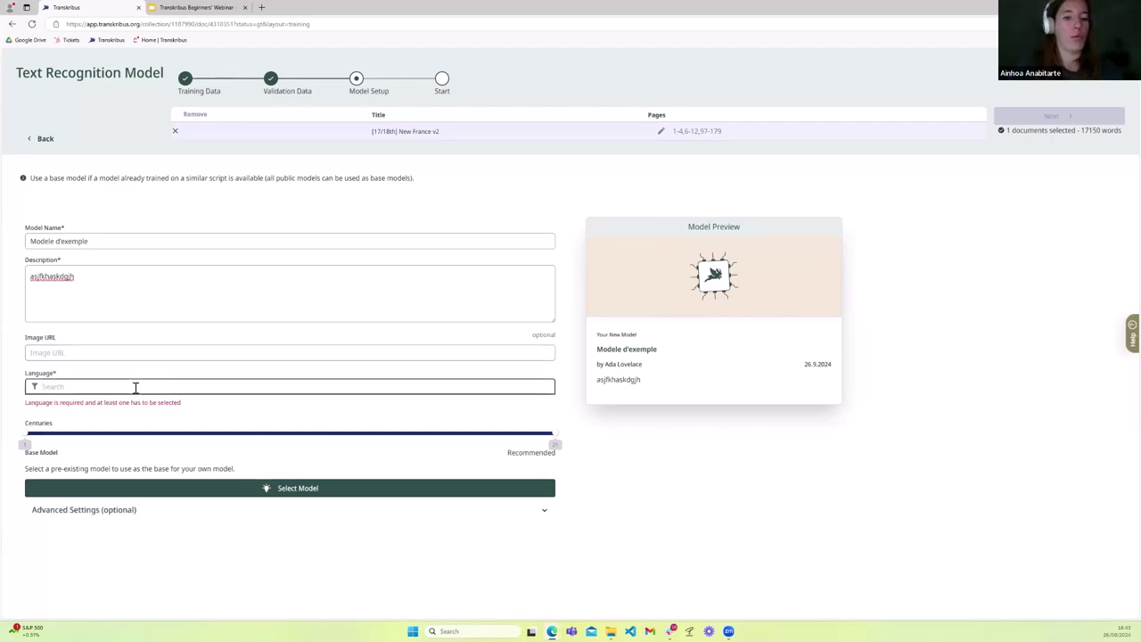
{"action": "type", "text": "fr"}
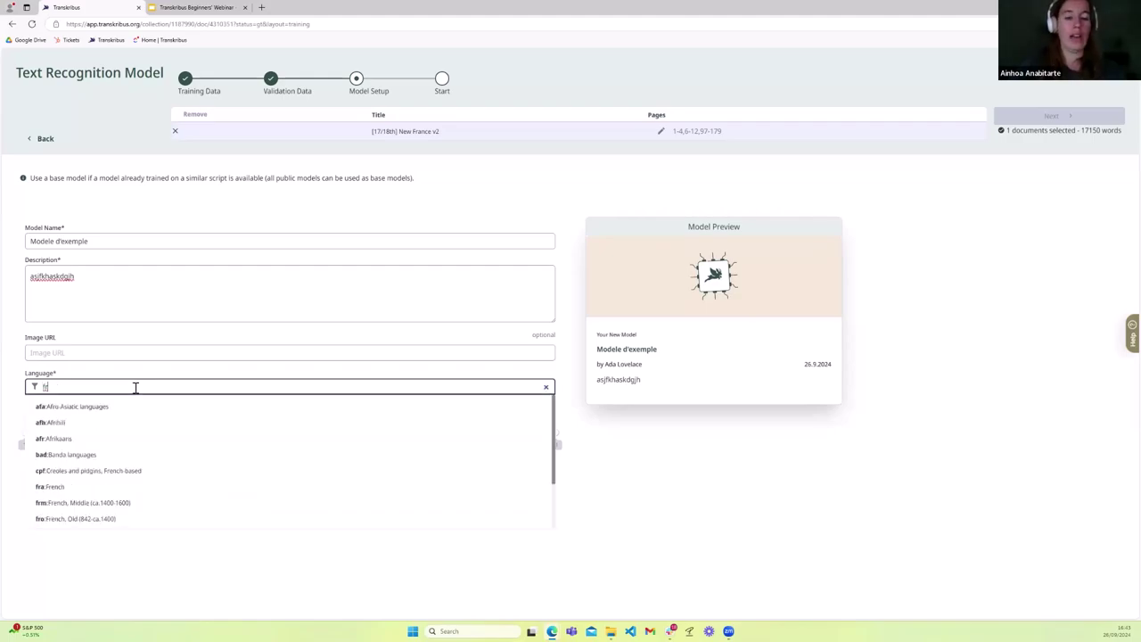
{"action": "type", "text": "e"}
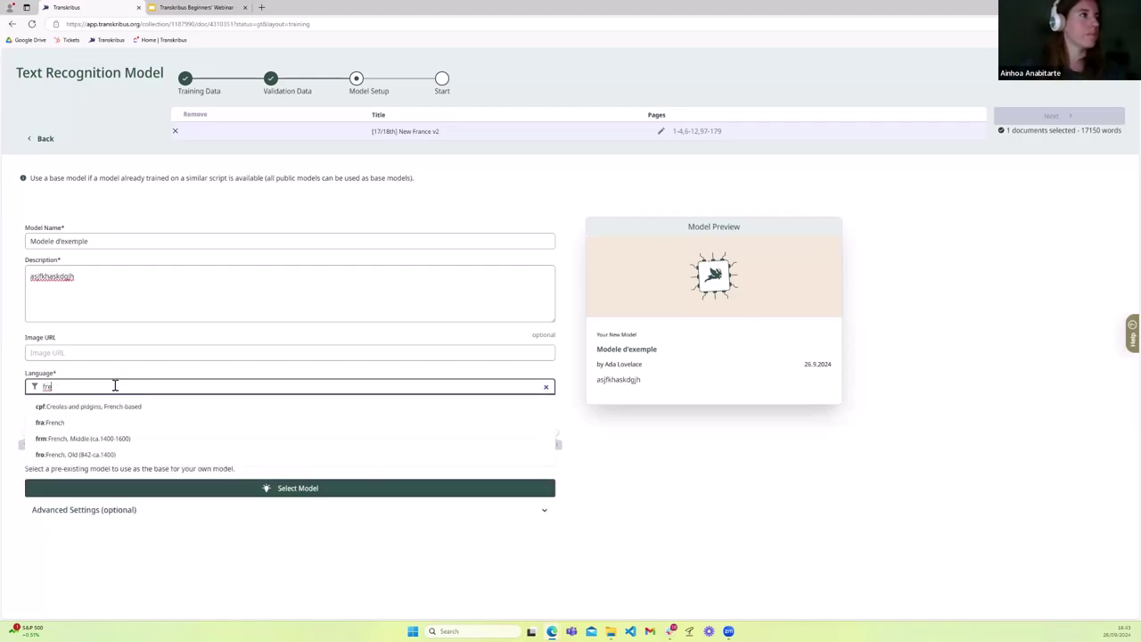
{"action": "left_click", "coordinate": [57, 424]}
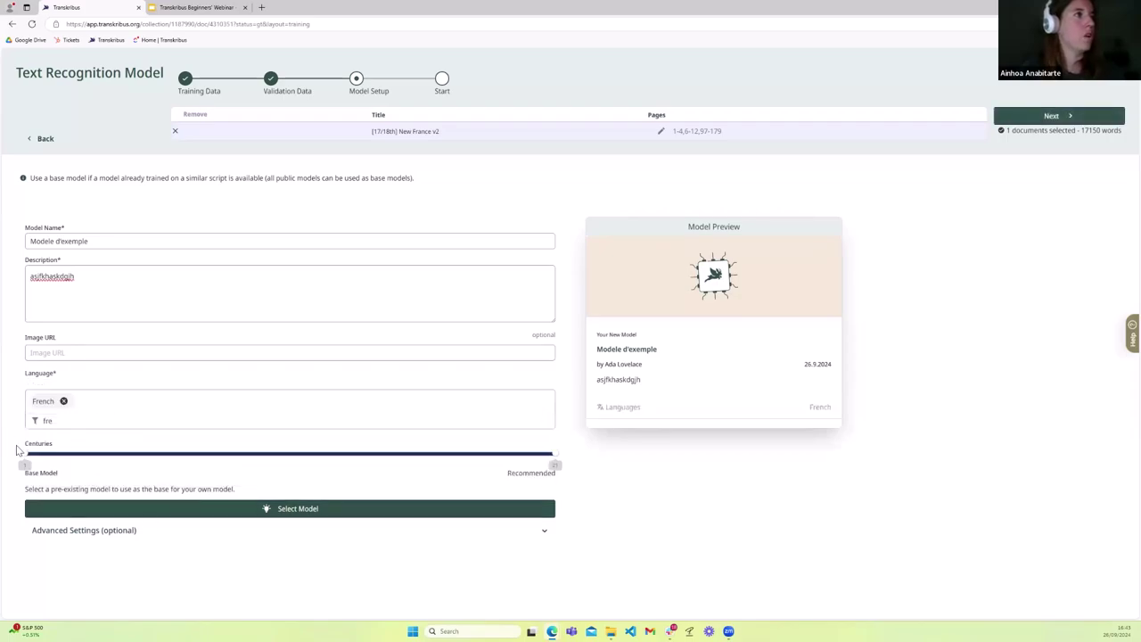
{"action": "left_click_drag", "start_coordinate": [26, 460], "coordinate": [344, 490]}
{"action": "left_click_drag", "start_coordinate": [556, 459], "coordinate": [501, 460]}
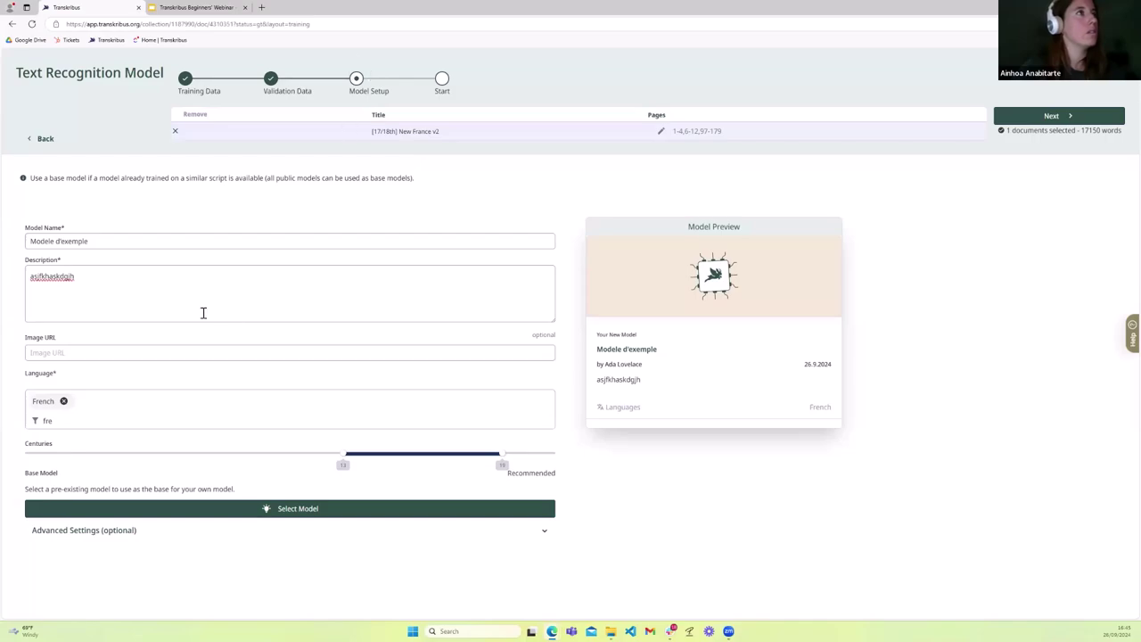
- Continue to the training summary, start the model training and view it in the full jobs list
{"action": "left_click", "coordinate": [1052, 119]}
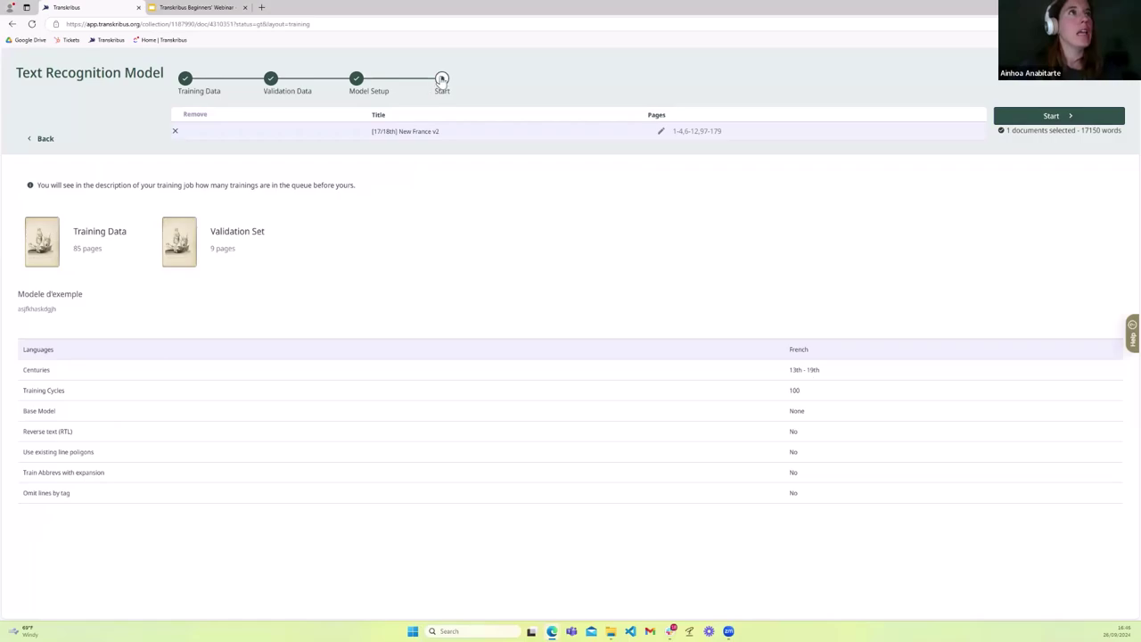
{"action": "left_click", "coordinate": [1051, 118]}
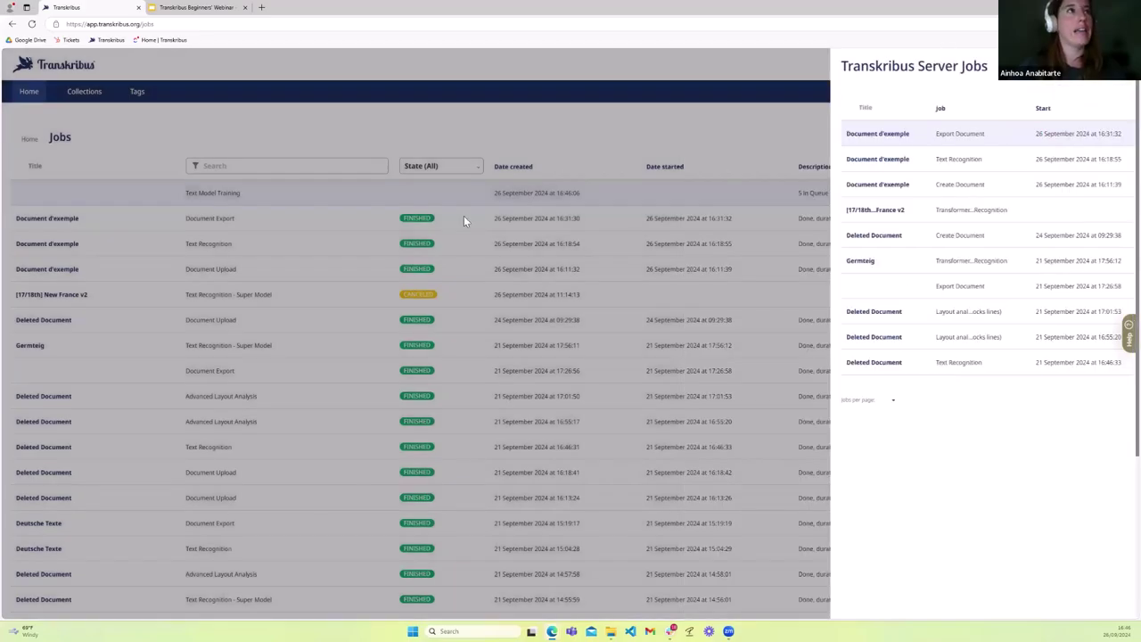
{"action": "left_click", "coordinate": [463, 216]}
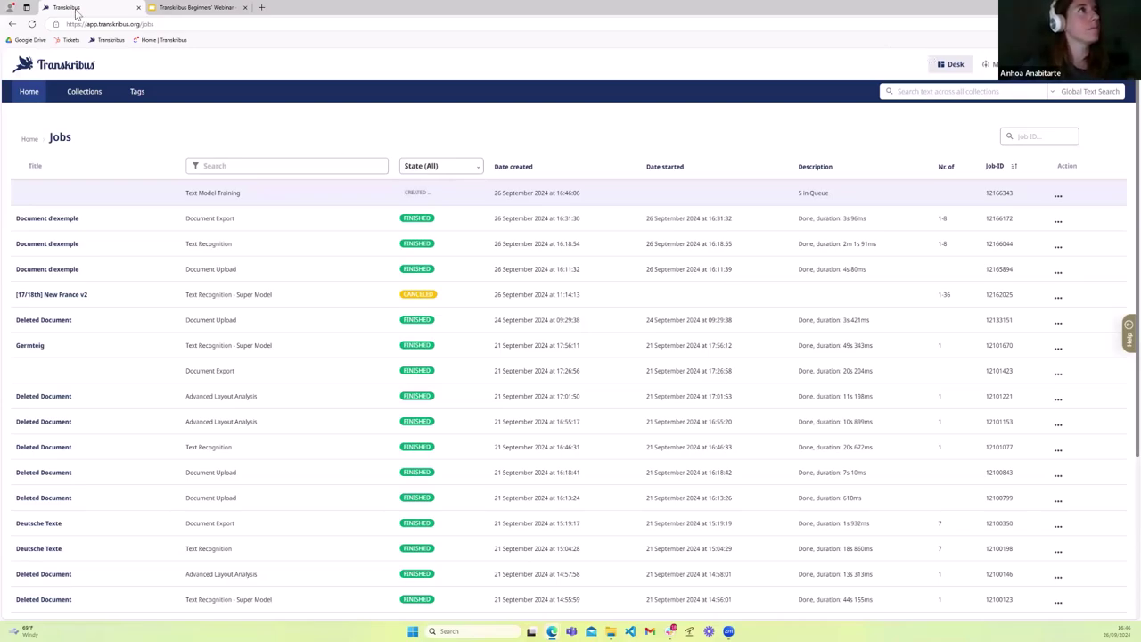
- Switch to the webinar presentation in Google Slides and present it from the HTR model training slides to "Evaluation du modèle"
{"action": "left_click", "coordinate": [220, 6]}
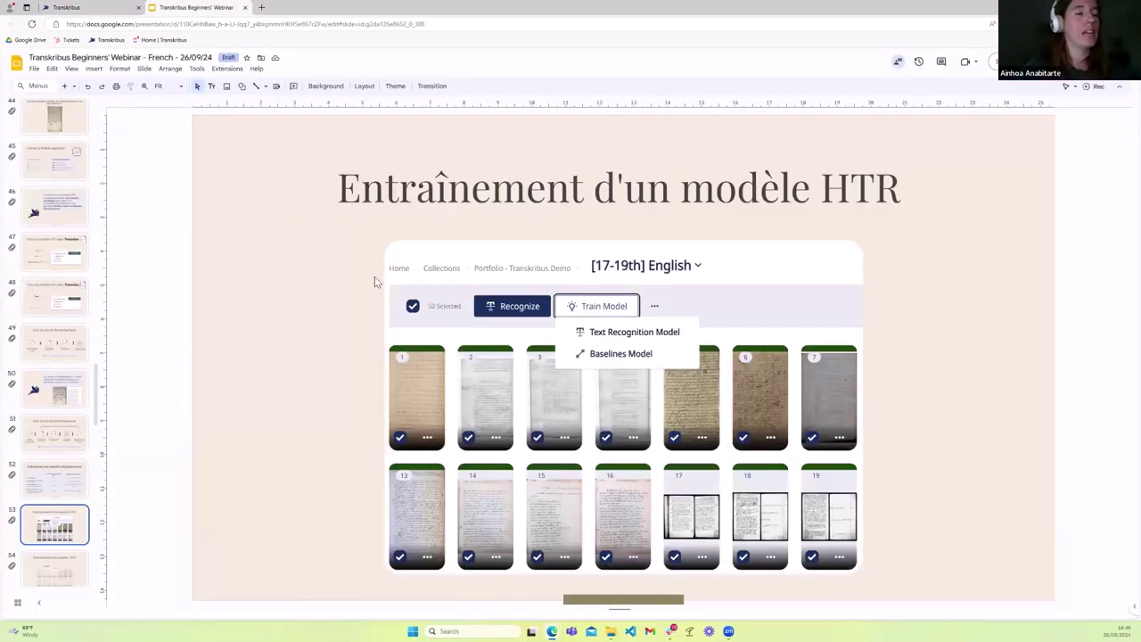
{"action": "scroll", "coordinate": [60, 431], "scroll_direction": "down", "scroll_amount": 3}
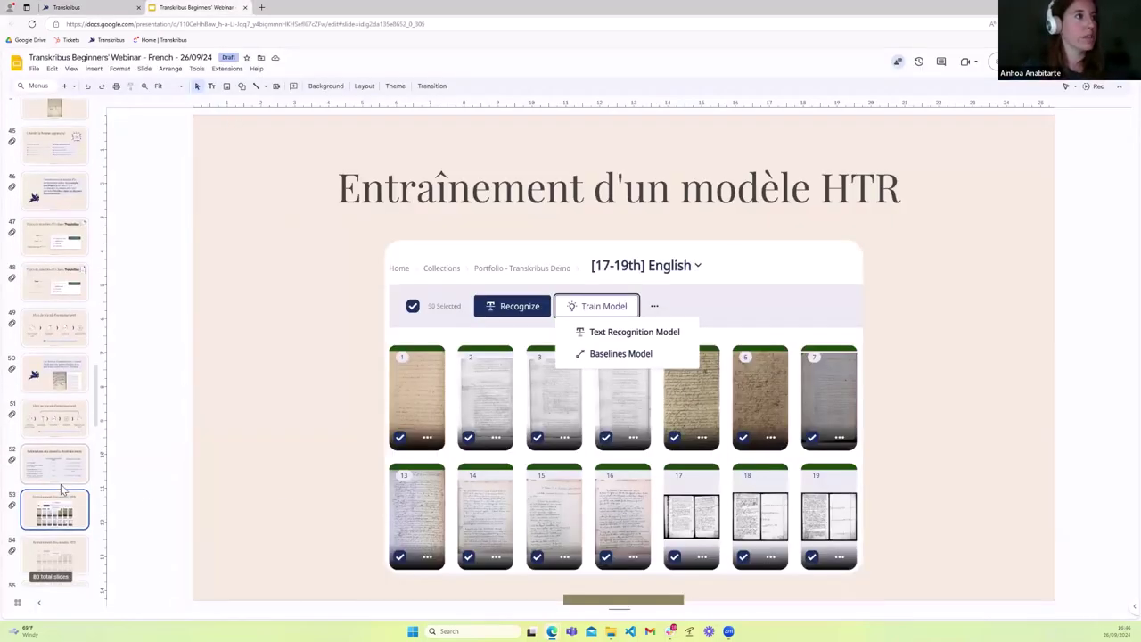
{"action": "scroll", "coordinate": [61, 430], "scroll_direction": "down", "scroll_amount": 2}
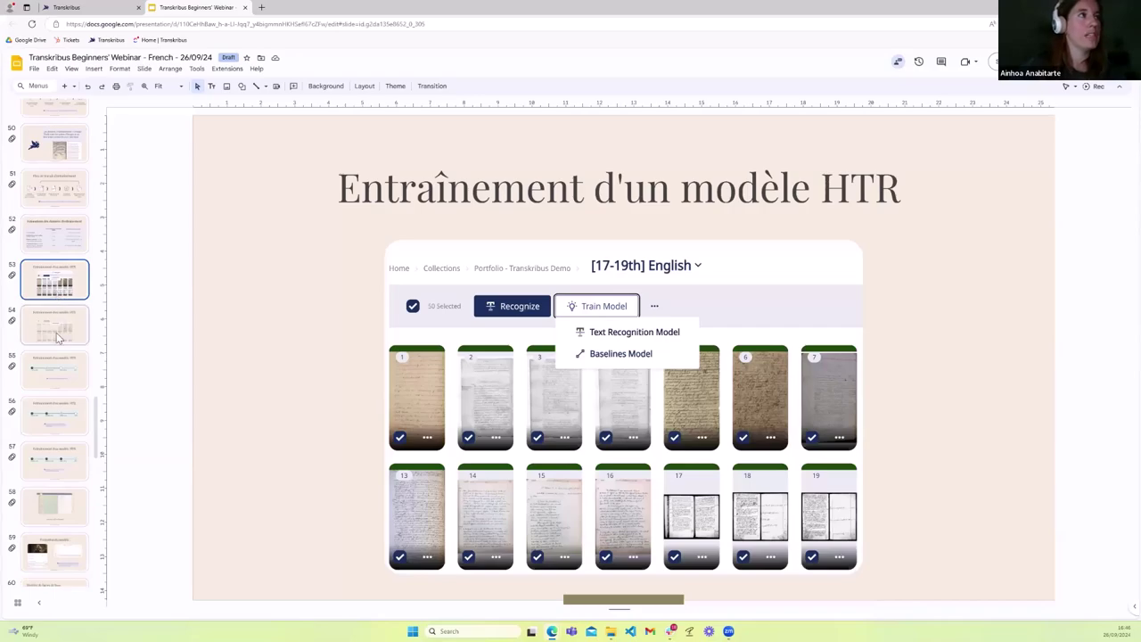
{"action": "left_click", "coordinate": [992, 61]}
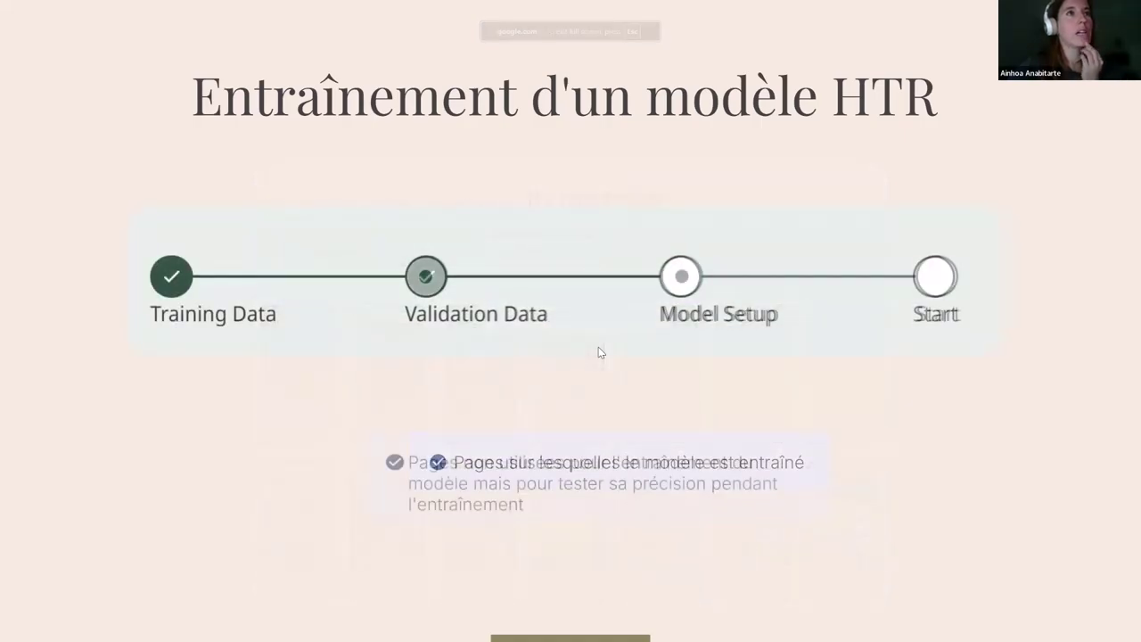
{"action": "key", "text": "Right"}
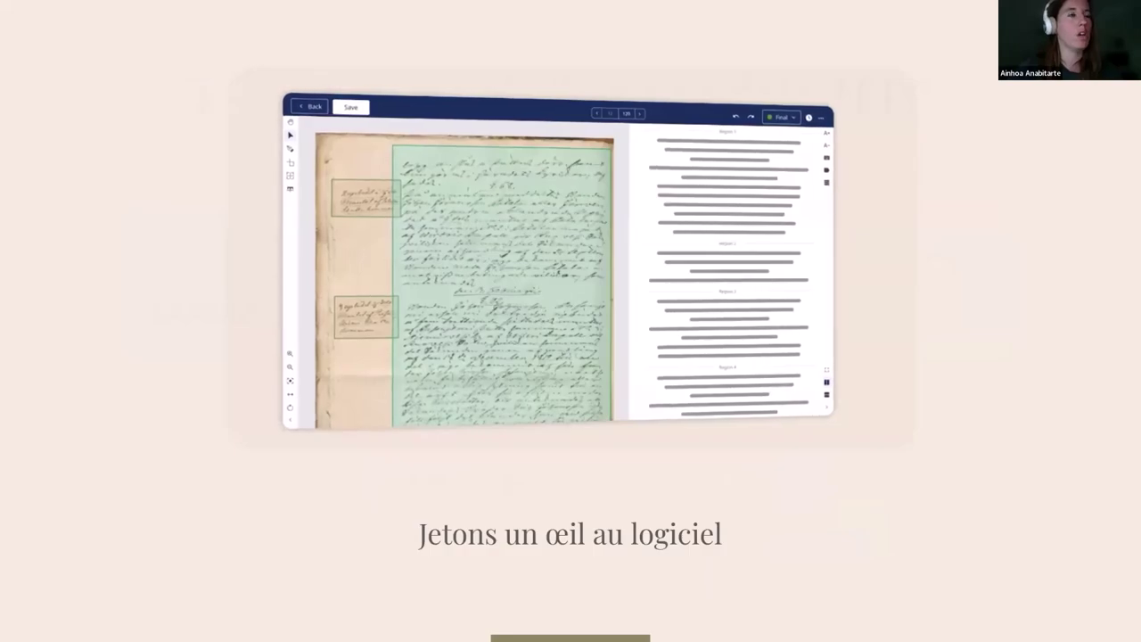
{"action": "key", "text": "Right"}
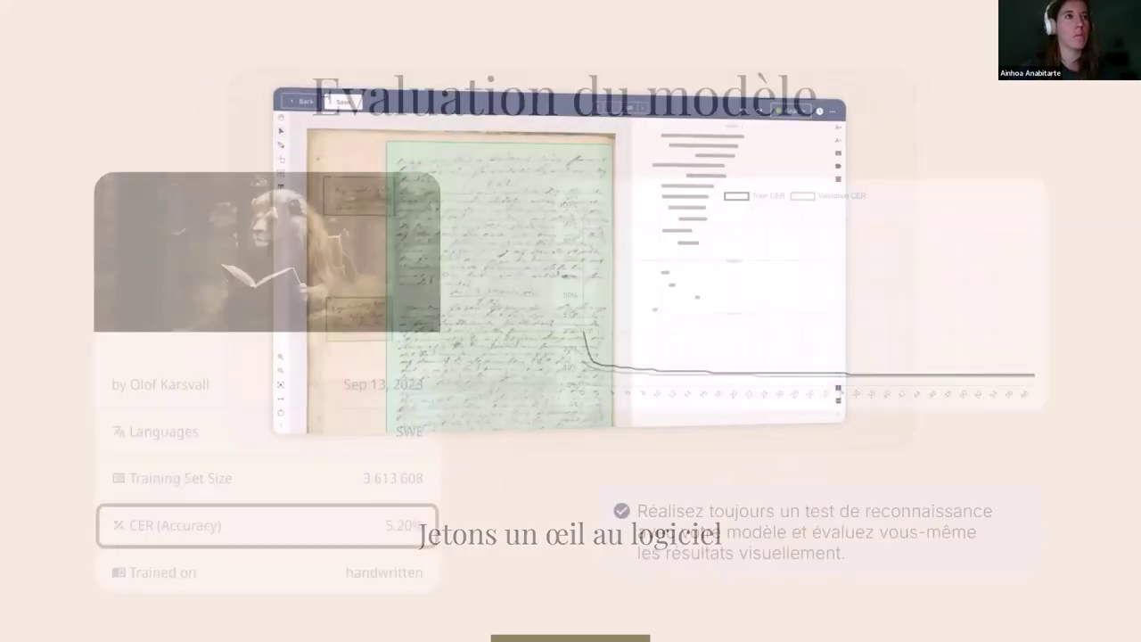